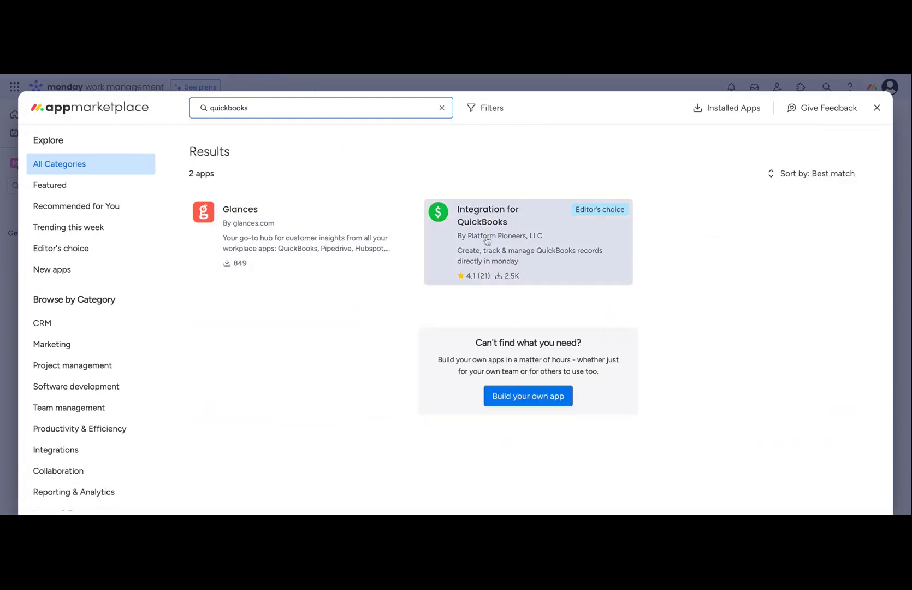
# Install the Integration for QuickBooks app for all workspaces and add its template to the Main workspace.
pyautogui.click(527, 254)
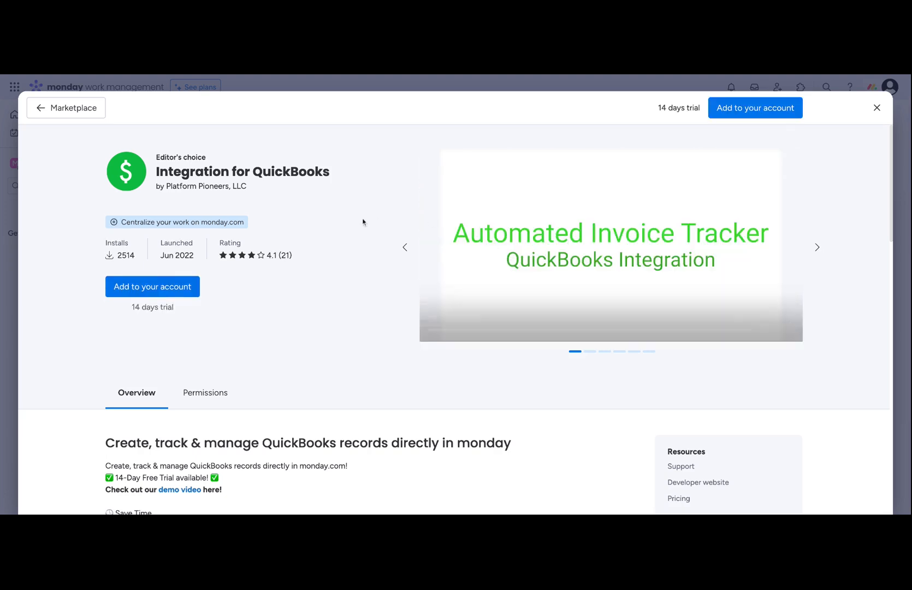
pyautogui.click(143, 294)
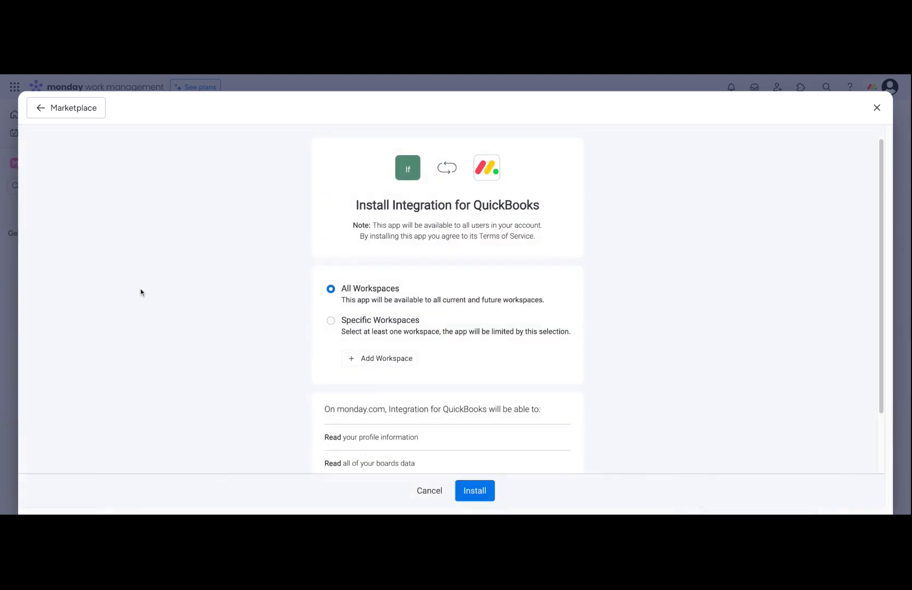
pyautogui.scroll(-3, 599, 306)
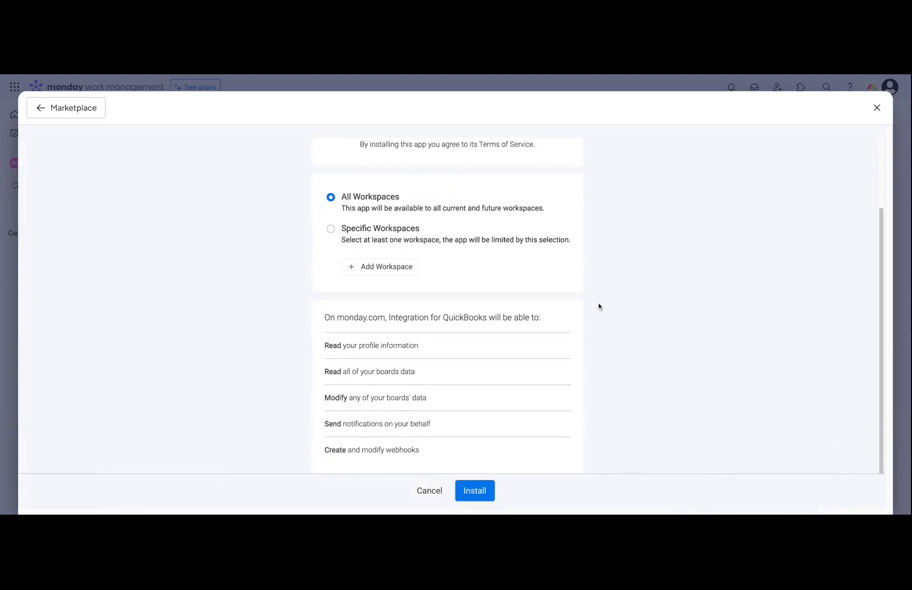
pyautogui.click(474, 490)
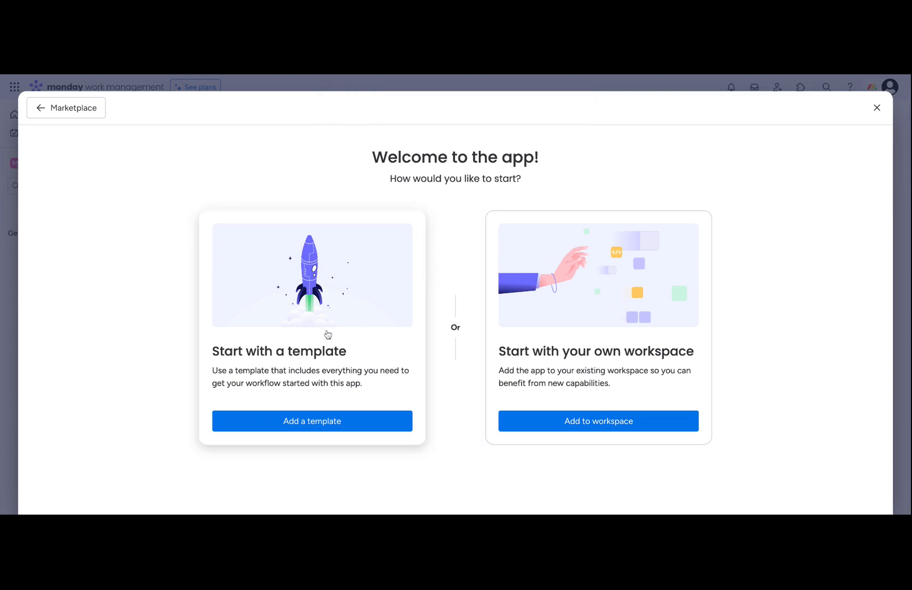
pyautogui.click(331, 426)
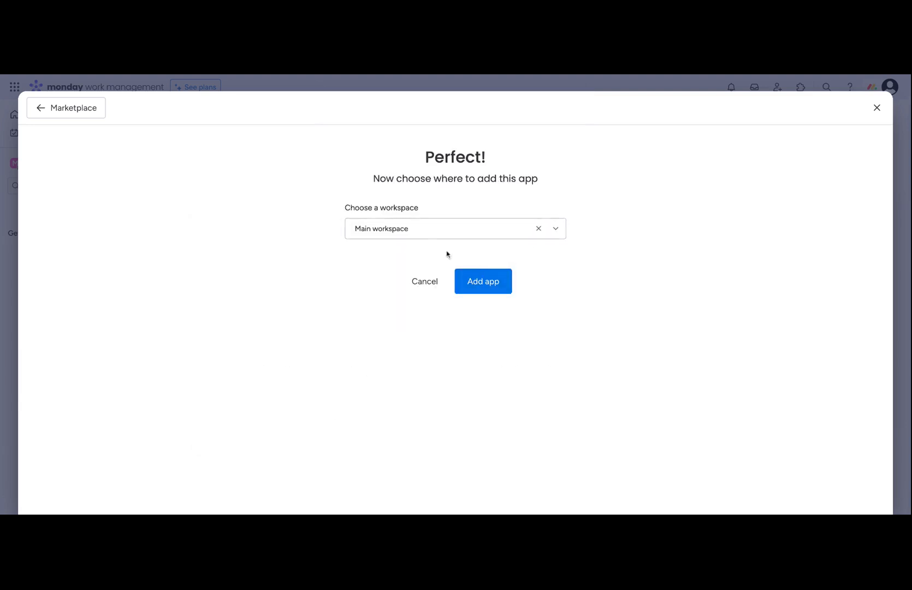
pyautogui.click(484, 281)
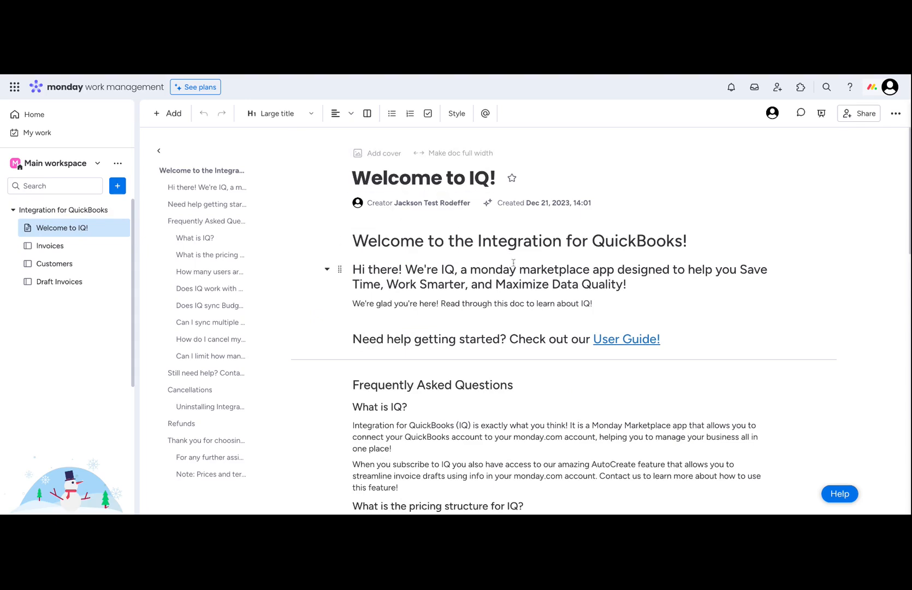
# Read through the Welcome to IQ! document and examine the columns of the Invoices board's main table.
pyautogui.scroll(-1, 519, 283)
pyautogui.scroll(-2, 513, 286)
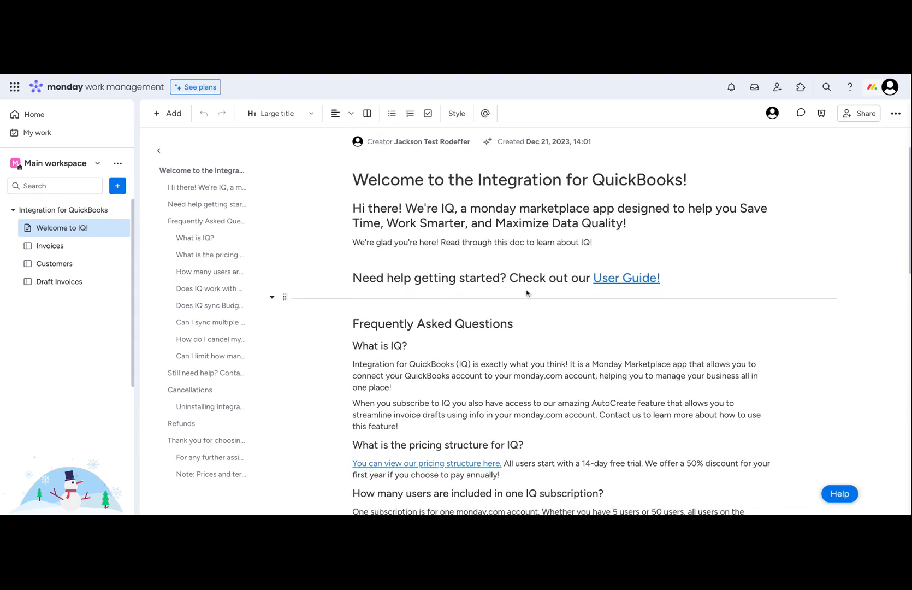
pyautogui.scroll(-9, 606, 284)
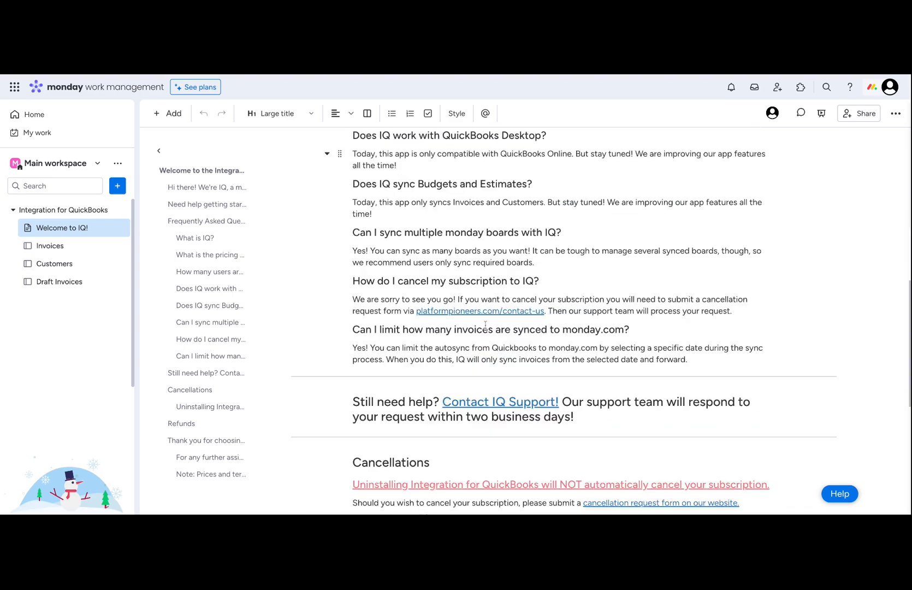
pyautogui.scroll(10, 485, 325)
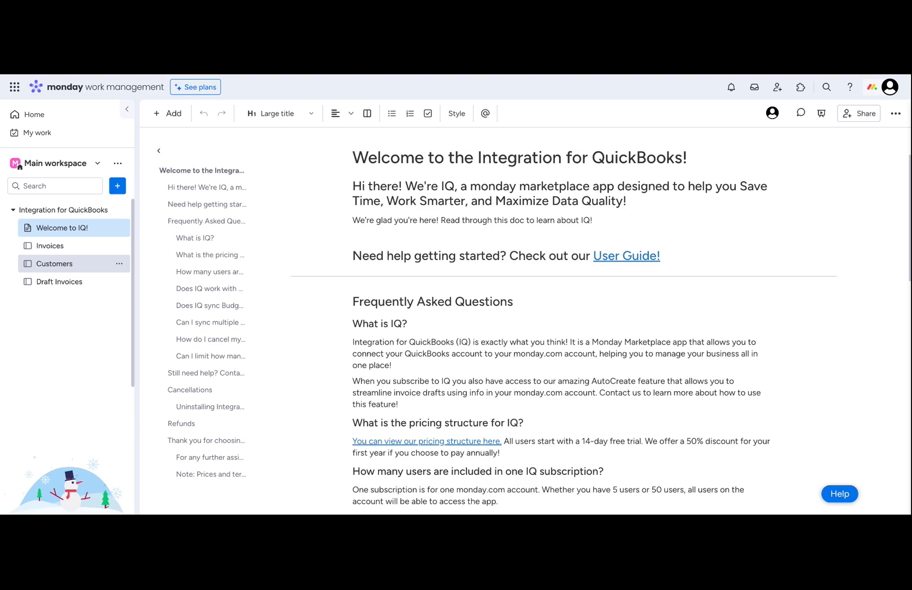
pyautogui.click(56, 251)
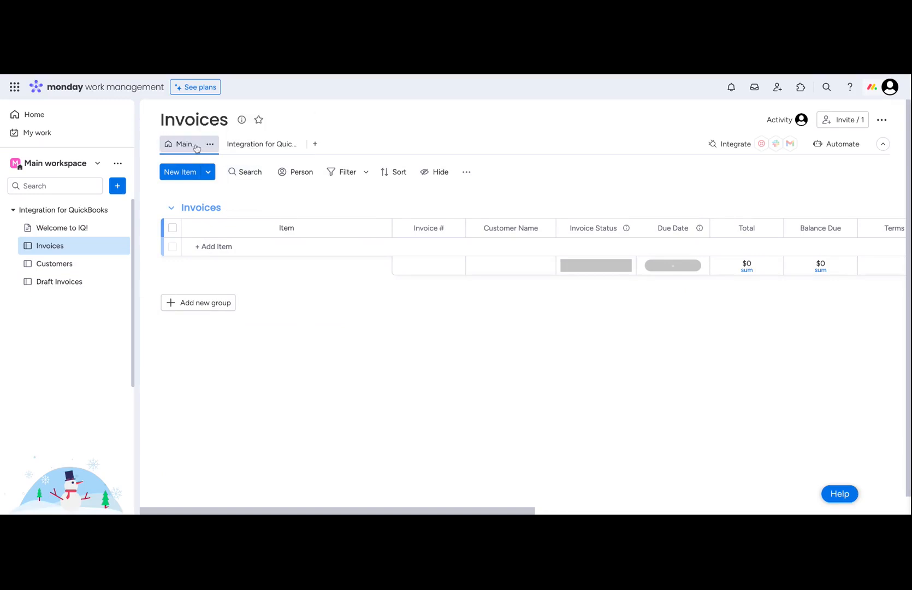
pyautogui.hscroll(10, 391, 326)
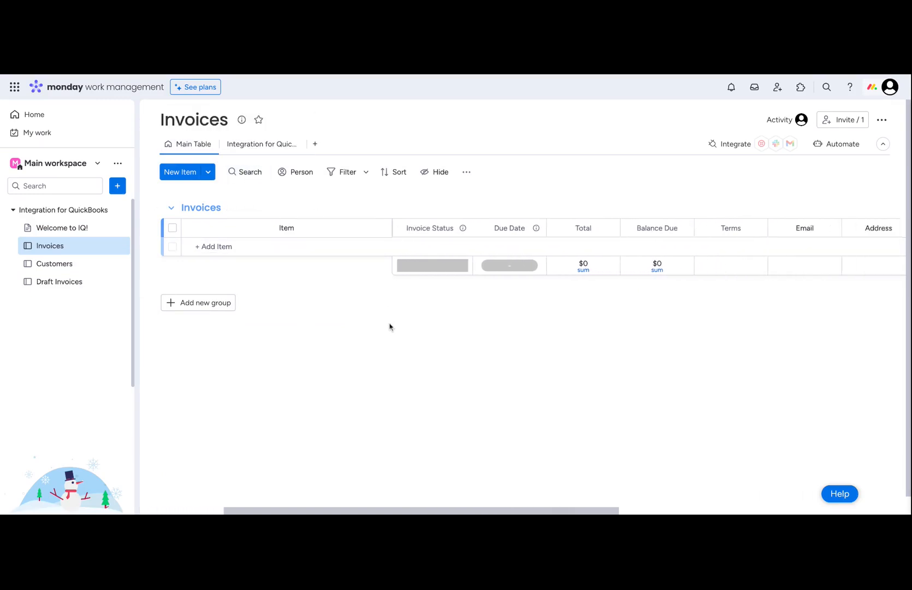
pyautogui.hscroll(2, 392, 327)
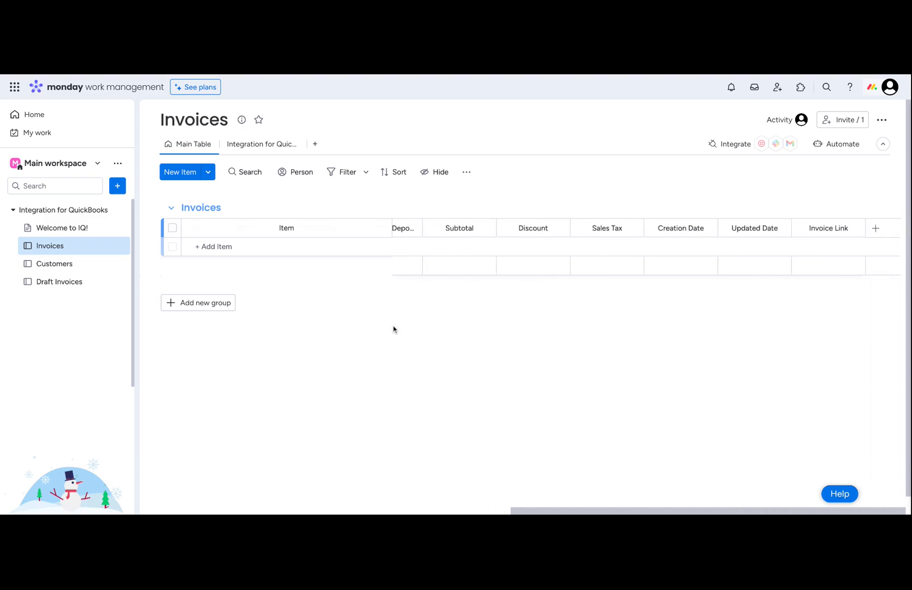
pyautogui.hscroll(-10, 359, 340)
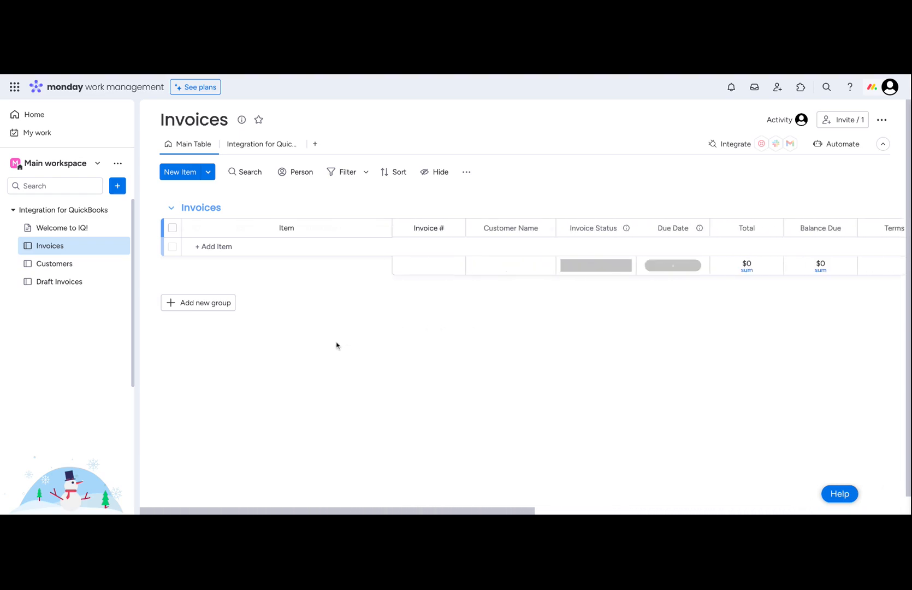
# Check the annual plan option and start the 14-day free trial in the Invoices board's Integration for QuickBooks view.
pyautogui.click(261, 146)
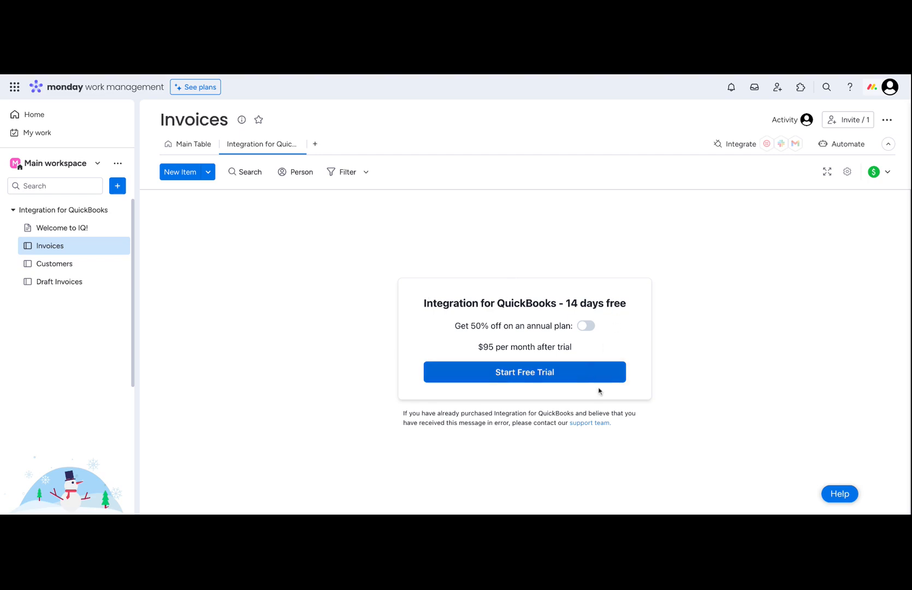
pyautogui.click(588, 327)
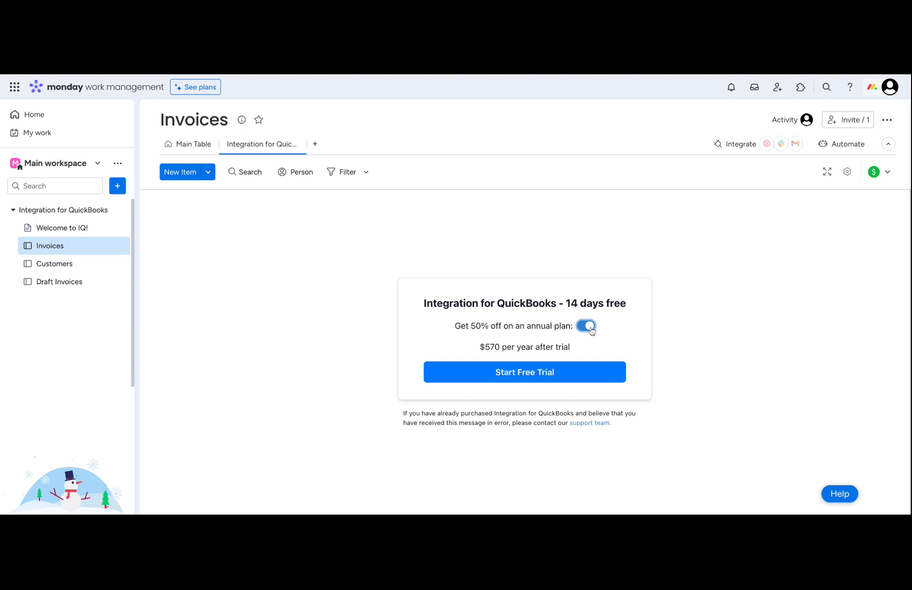
pyautogui.click(593, 326)
pyautogui.click(531, 376)
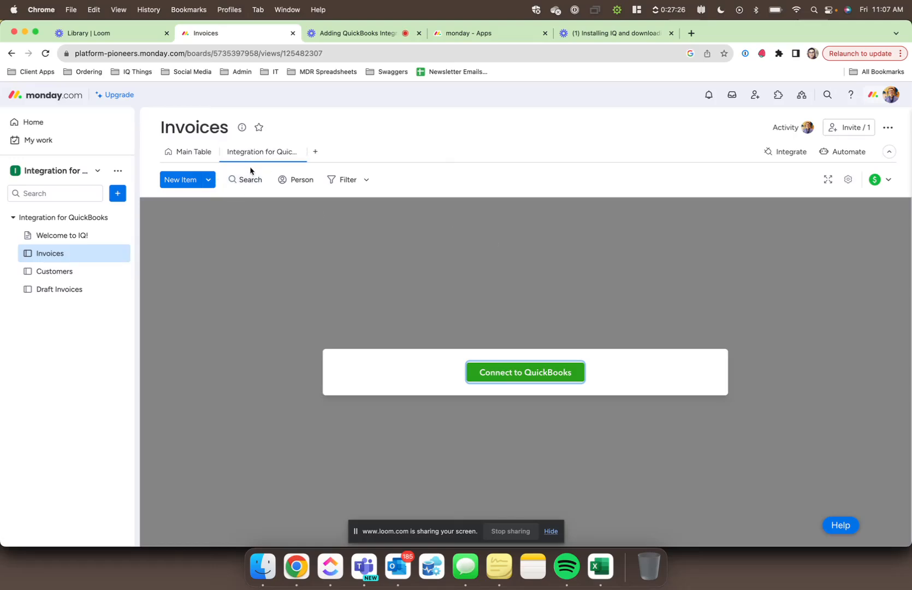
# Connect the integration to QuickBooks, answering the survey with QuickBooks App store, and authorize its access to monday.com.
pyautogui.click(511, 373)
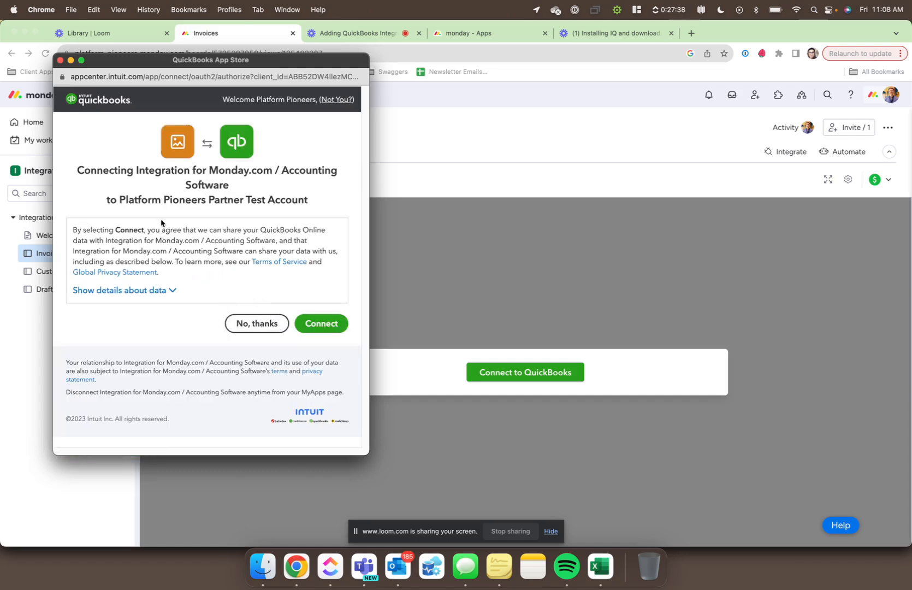
pyautogui.click(321, 324)
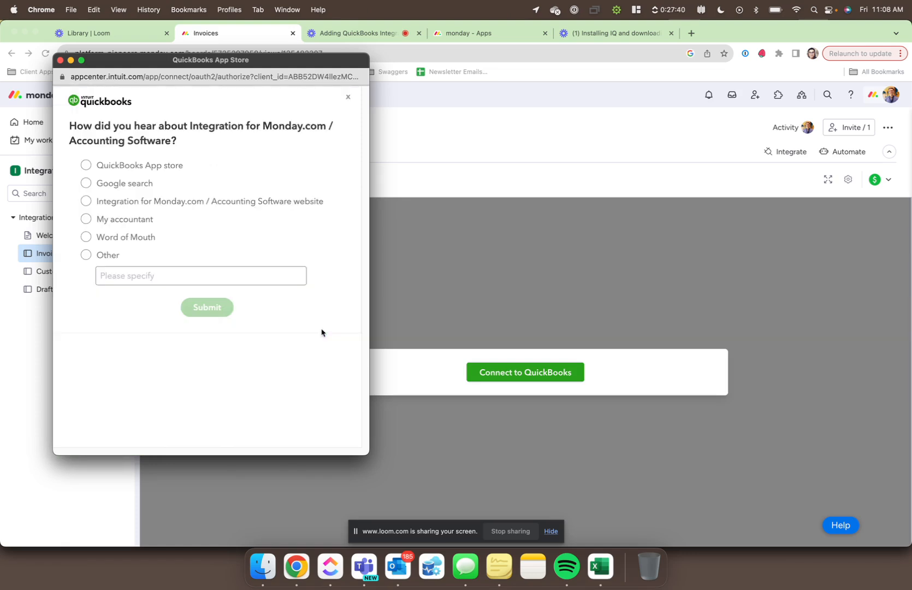
pyautogui.click(86, 165)
pyautogui.click(203, 308)
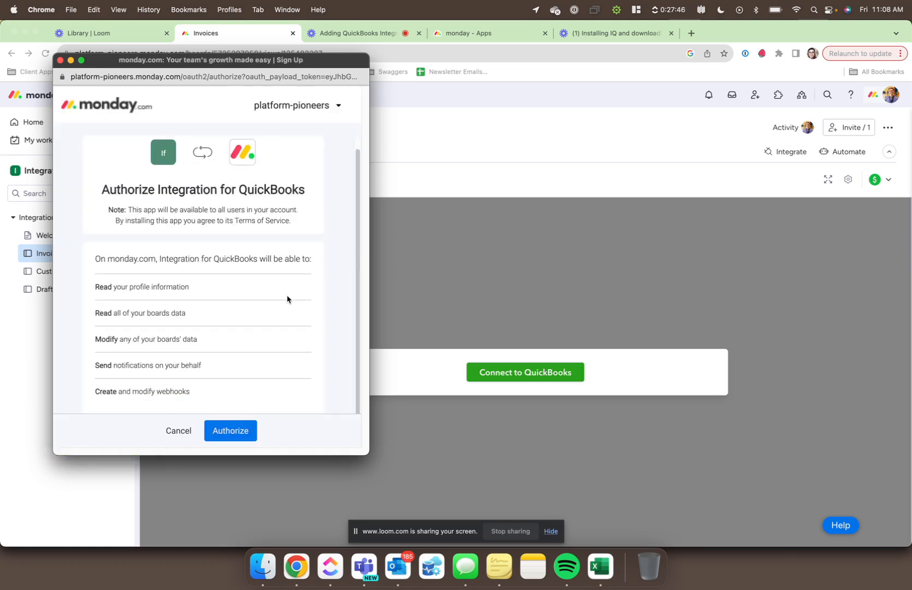
pyautogui.scroll(-2, 285, 306)
pyautogui.click(230, 430)
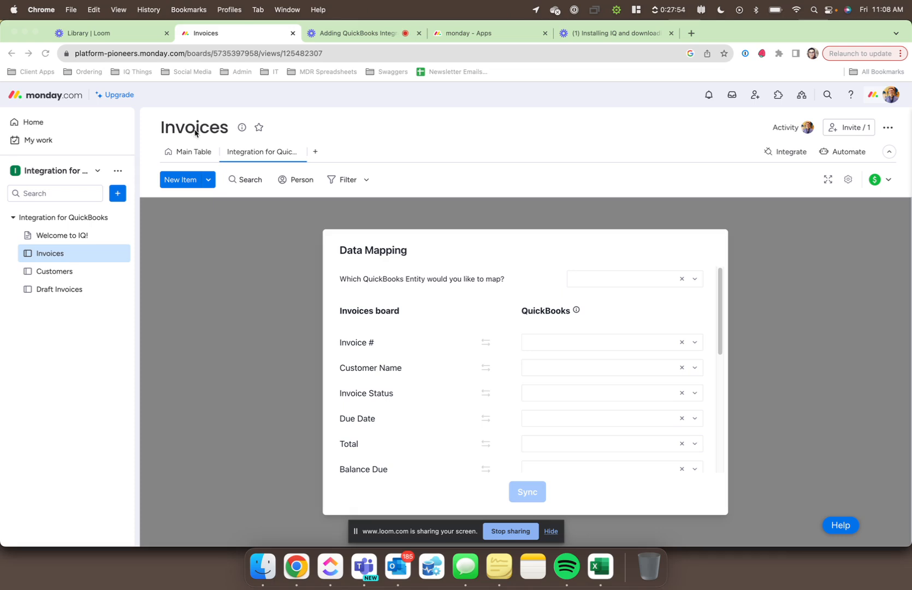
# Map the board to the QuickBooks Invoice entity and answer No to syncing all invoices.
pyautogui.click(608, 286)
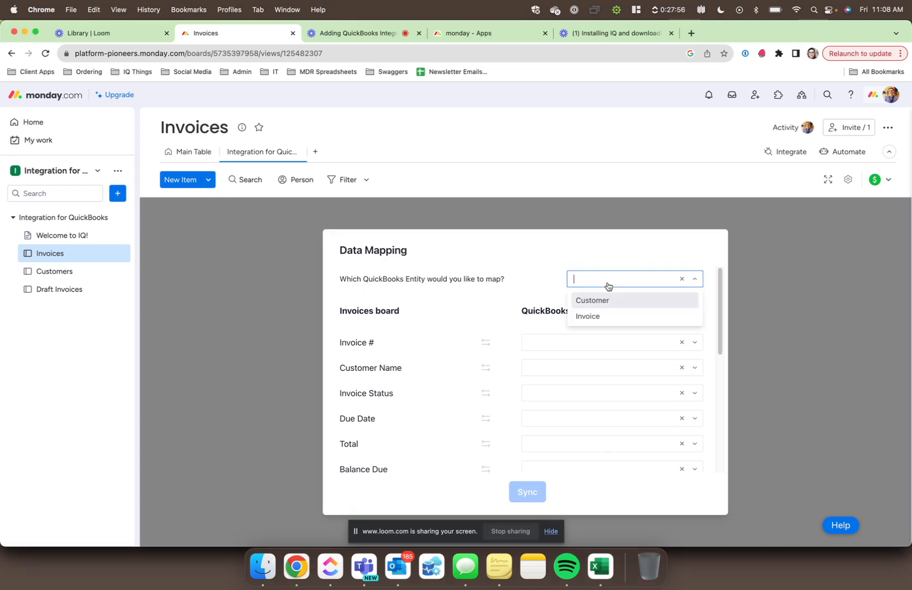
pyautogui.click(594, 319)
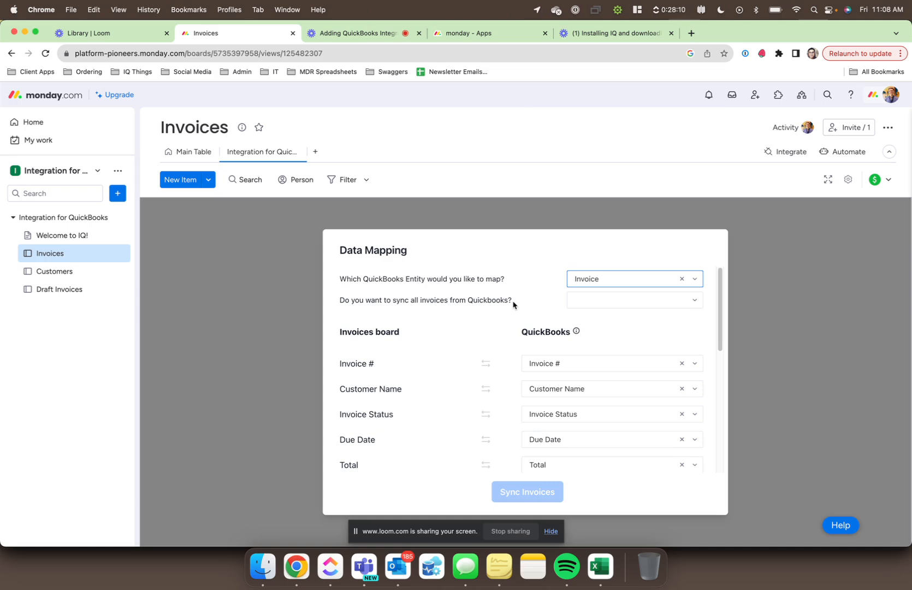
pyautogui.click(601, 304)
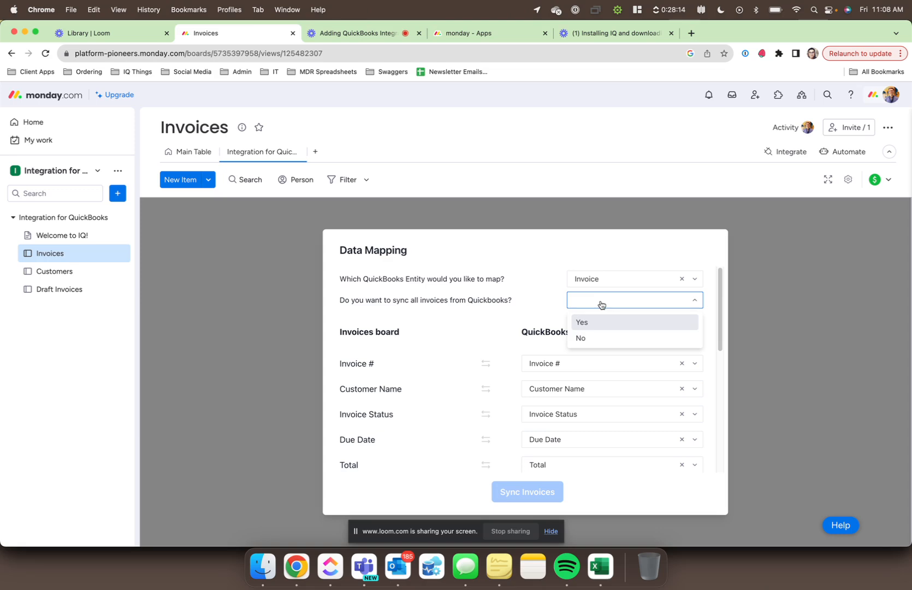
pyautogui.click(592, 340)
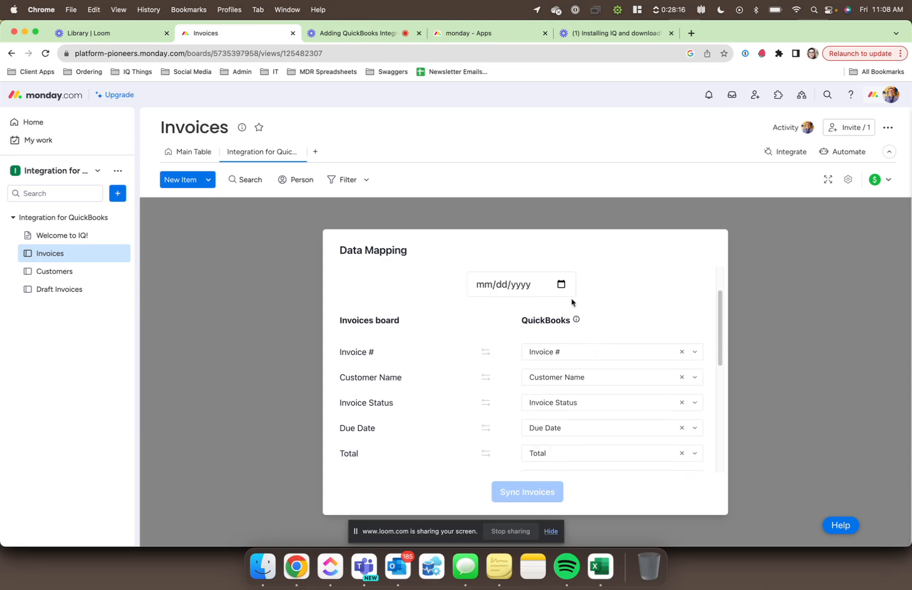
# Set the start date for the invoice sync to 07/01/2023.
pyautogui.click(559, 285)
pyautogui.click(553, 310)
pyautogui.click(553, 310)
pyautogui.click(553, 310)
pyautogui.click(553, 310)
pyautogui.click(553, 310)
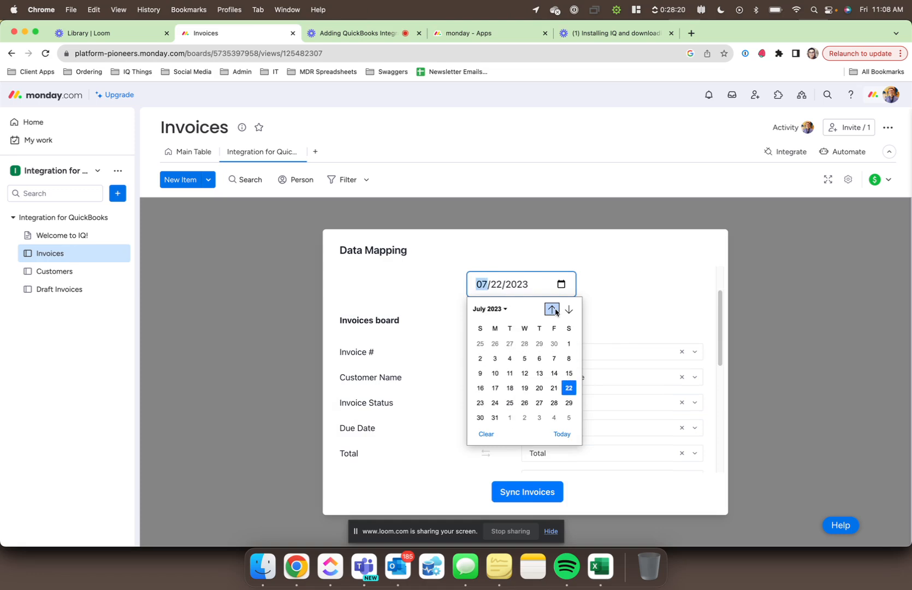
pyautogui.click(569, 342)
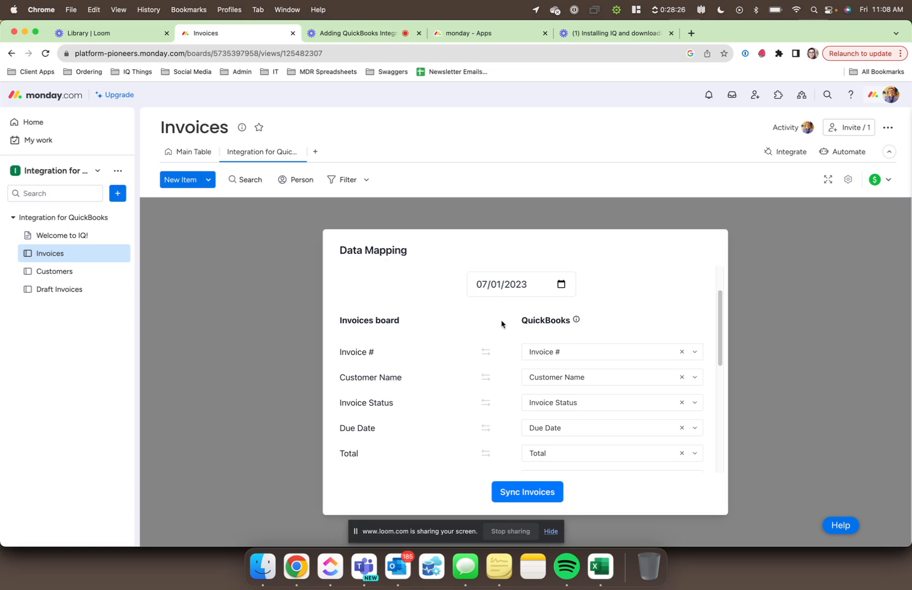
# Review the field mappings from Invoice # through Invoice Link and sync the invoices.
pyautogui.scroll(1, 501, 323)
pyautogui.scroll(-4, 501, 324)
pyautogui.scroll(1, 503, 326)
pyautogui.scroll(-1, 502, 325)
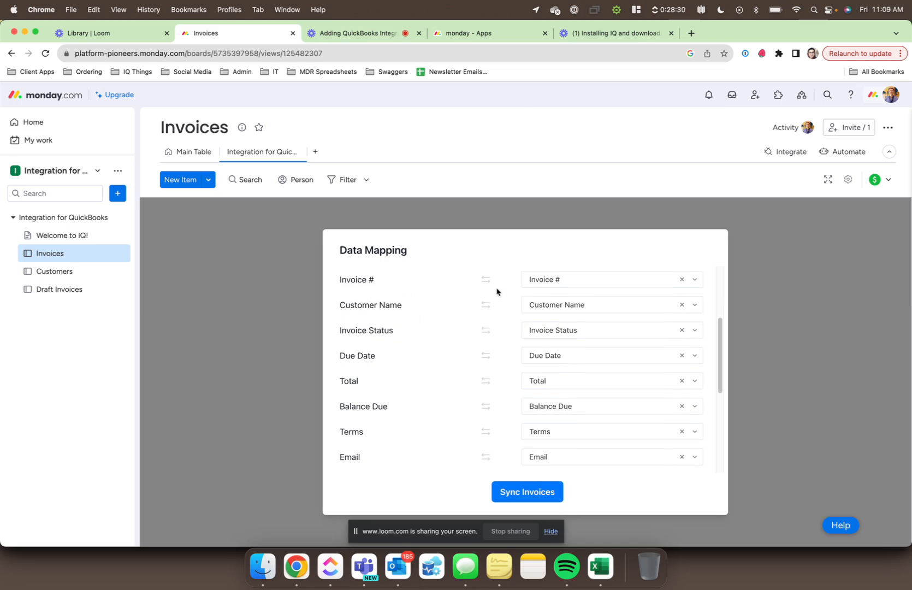
pyautogui.scroll(-1, 415, 337)
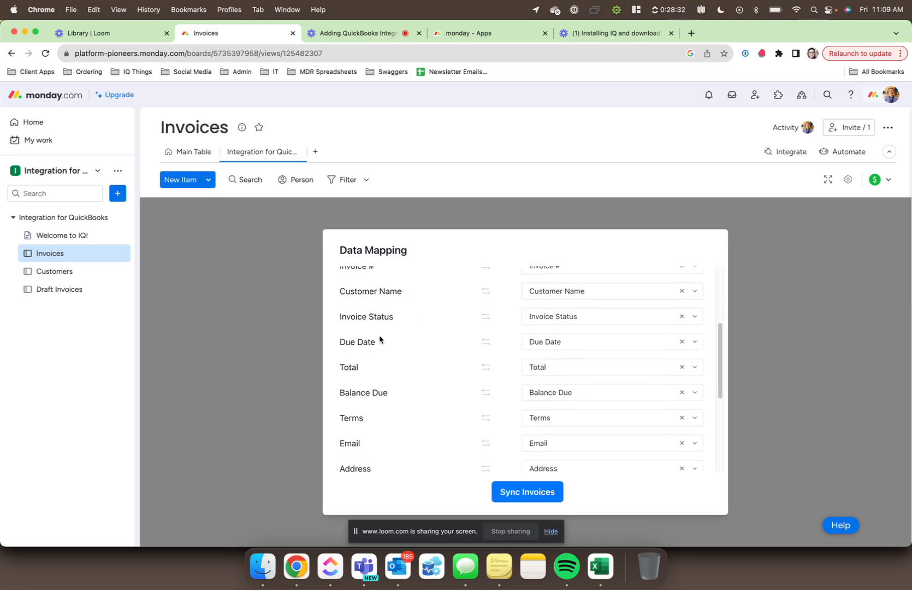
pyautogui.scroll(-2, 513, 362)
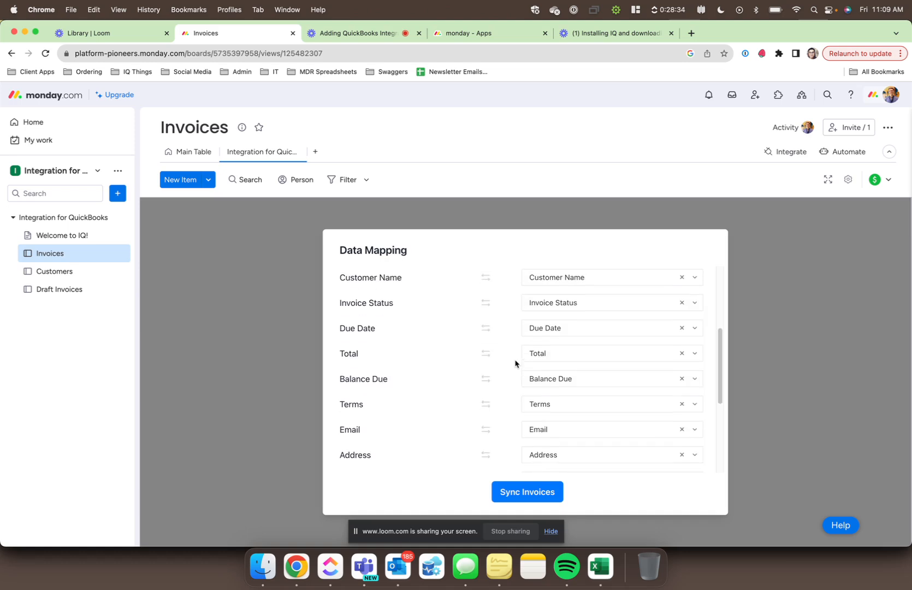
pyautogui.scroll(-6, 490, 366)
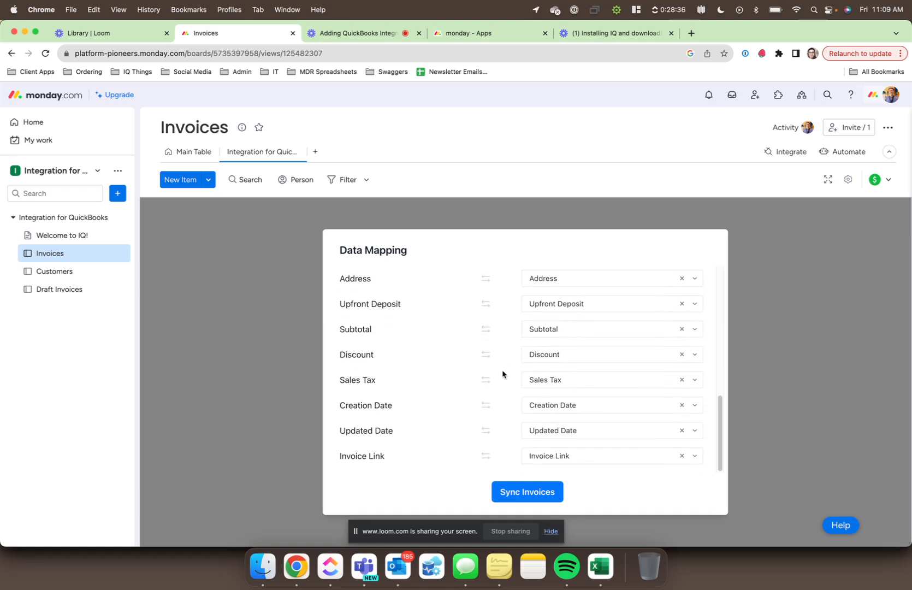
pyautogui.click(529, 490)
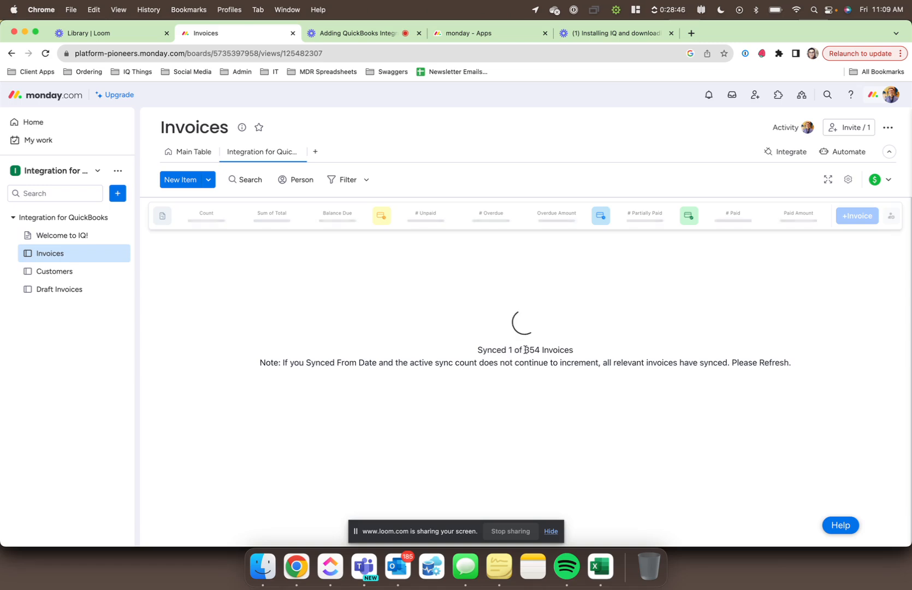
# Examine the sync progress count and look through the list of synced invoices.
pyautogui.moveTo(526, 350); pyautogui.dragTo(539, 351)
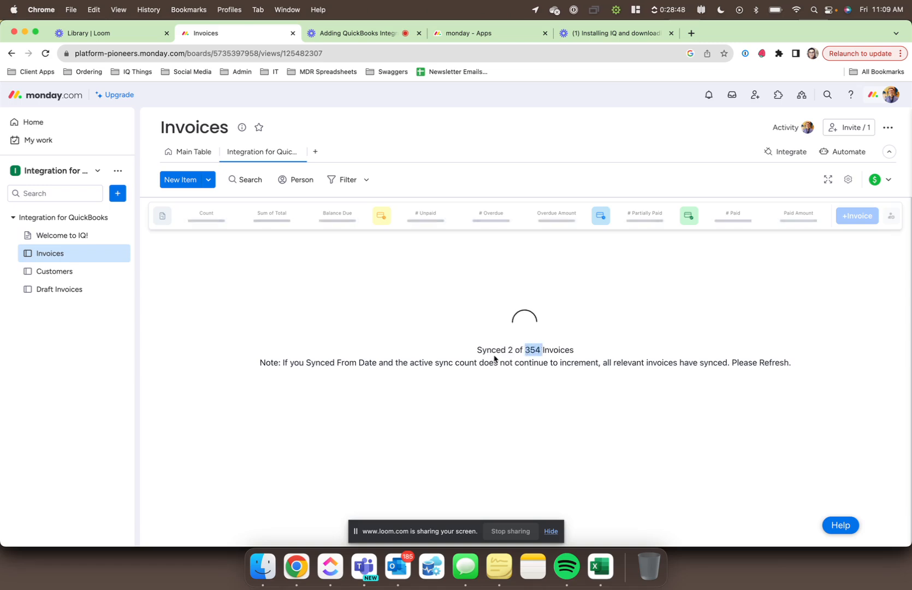
pyautogui.click(510, 350)
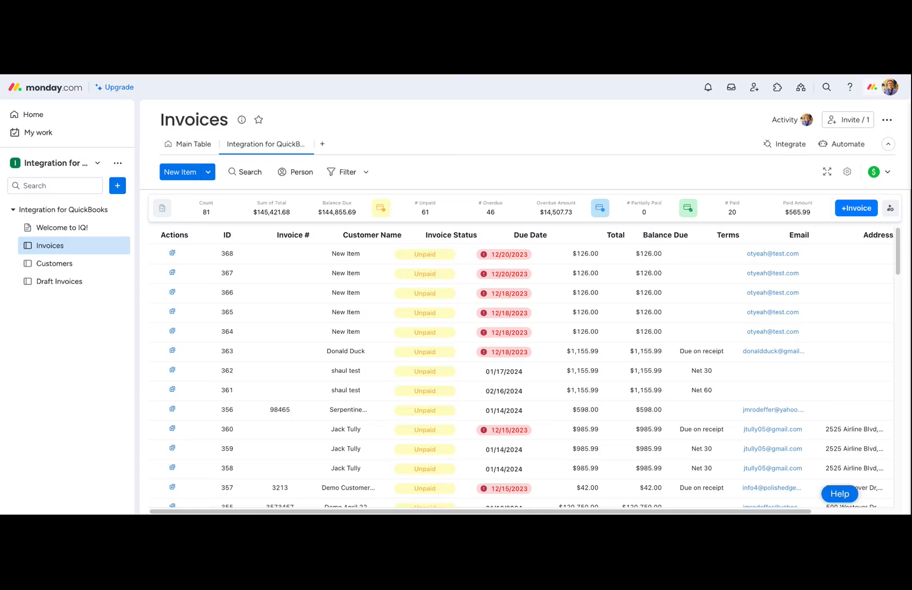
pyautogui.scroll(-1, 548, 297)
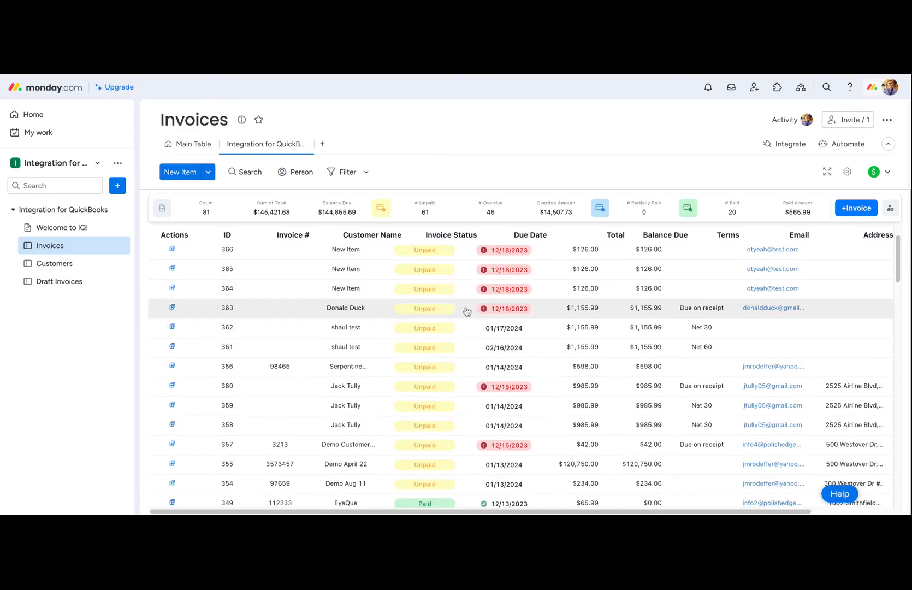
pyautogui.scroll(-8, 467, 311)
pyautogui.scroll(9, 467, 311)
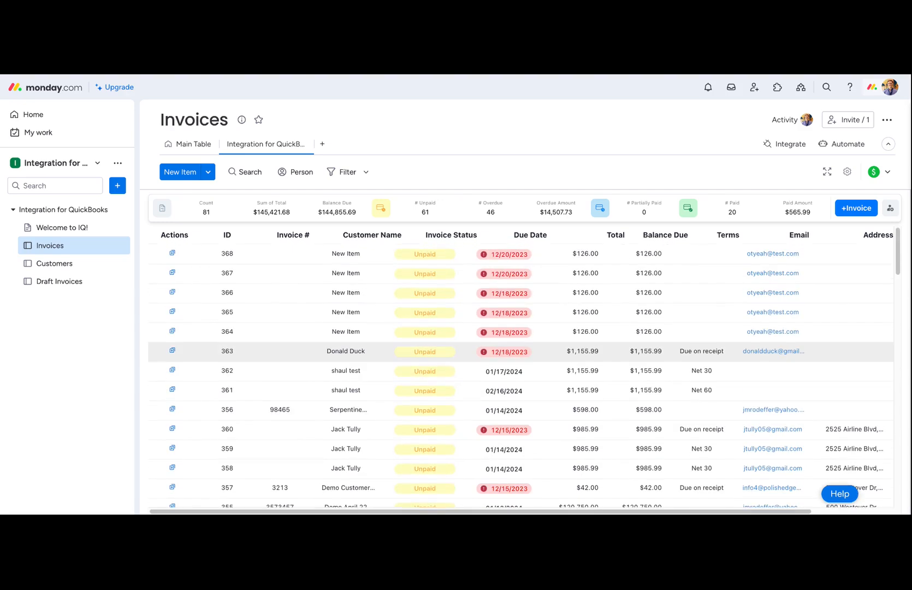
# Open the first invoice in the list and examine its customer, line item, discount, totals and message fields.
pyautogui.click(292, 257)
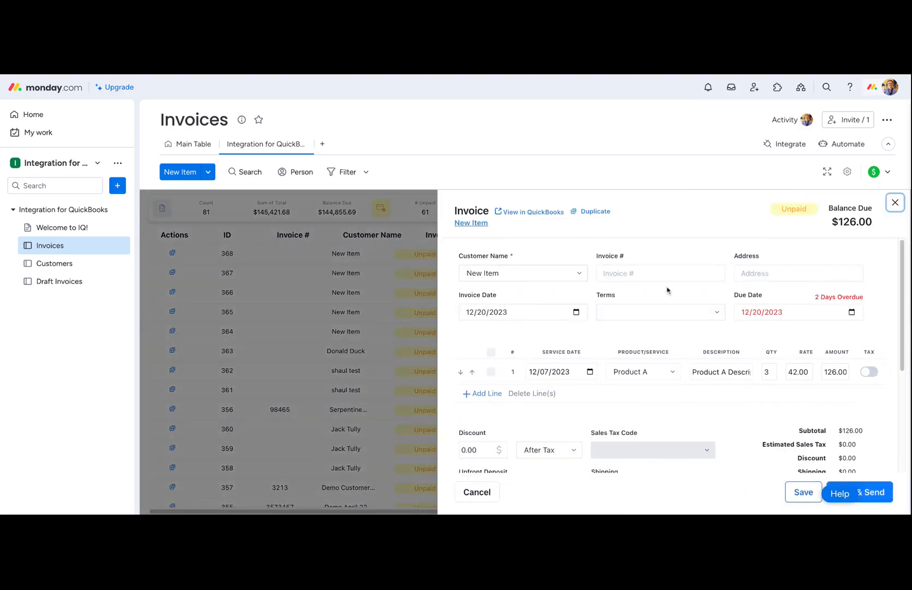
pyautogui.scroll(-2, 677, 306)
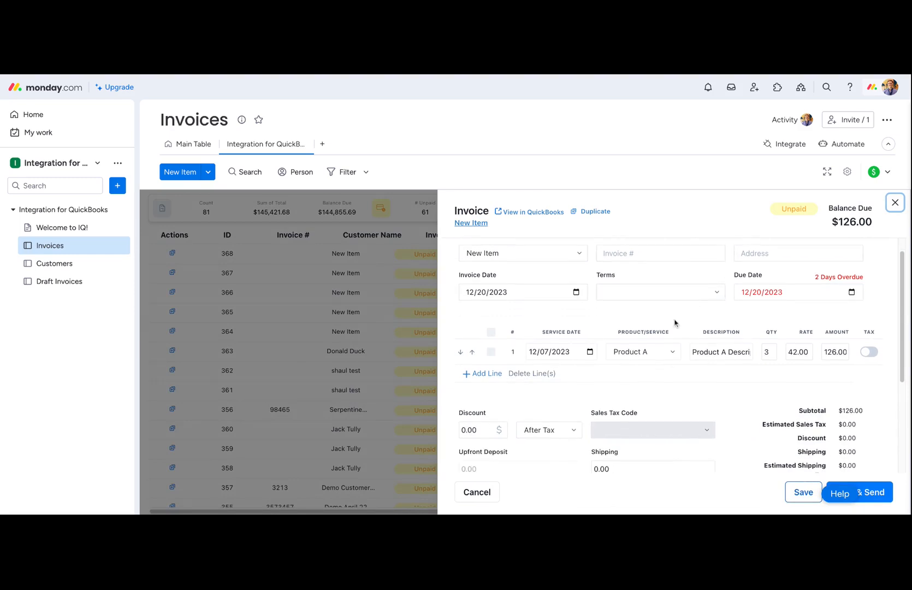
pyautogui.scroll(-4, 693, 331)
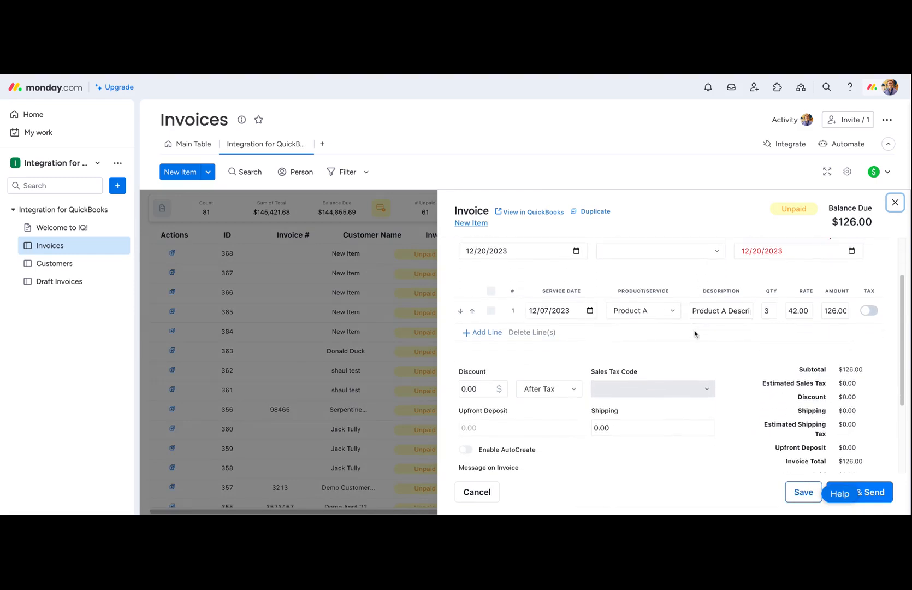
pyautogui.scroll(-1, 645, 364)
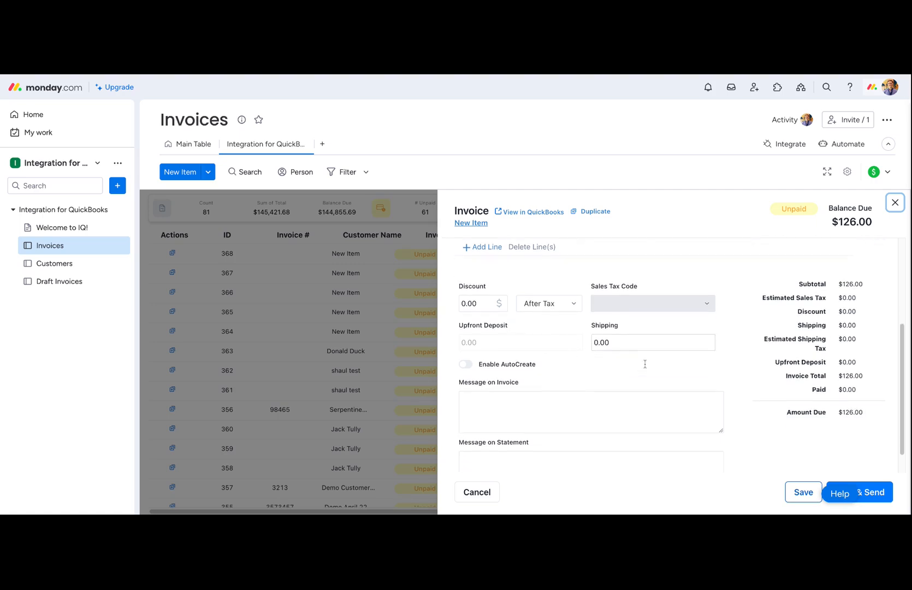
pyautogui.scroll(-1, 601, 399)
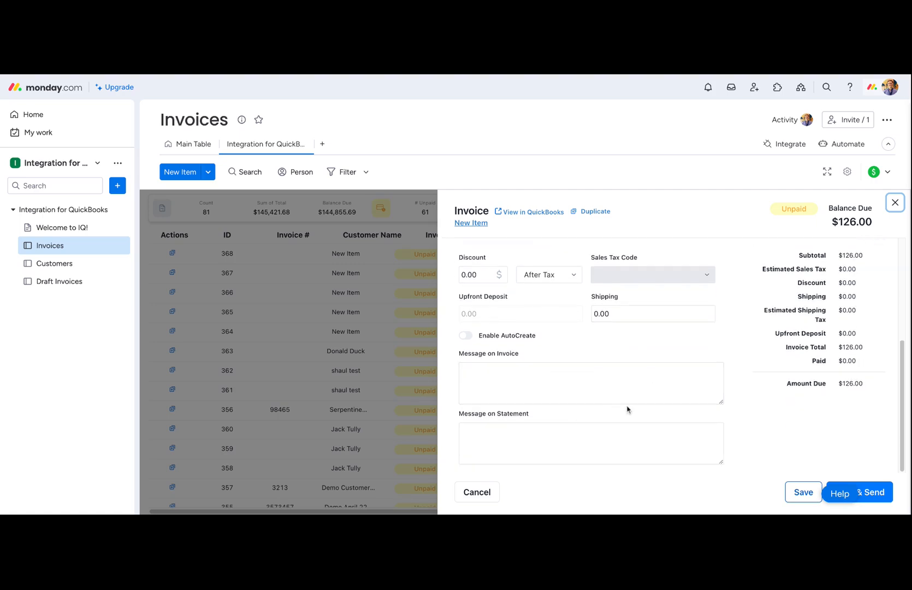
pyautogui.scroll(6, 627, 409)
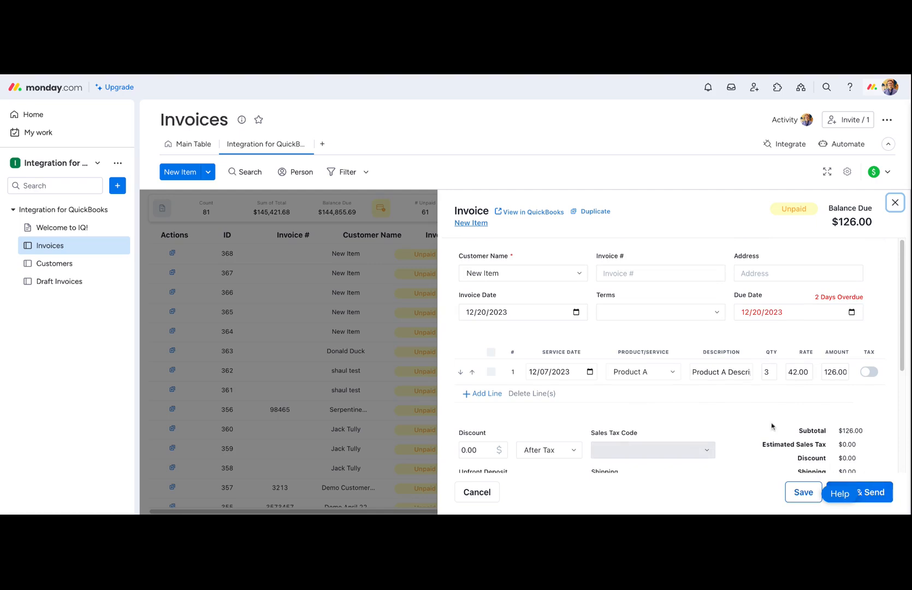
# Save the open invoice, view its Send Invoice form, and close both without sending.
pyautogui.click(875, 493)
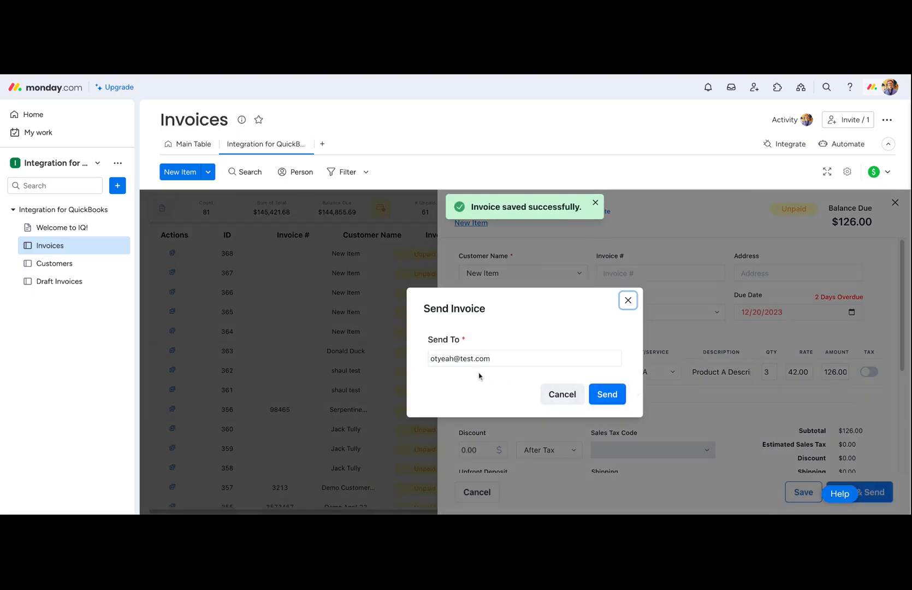
pyautogui.click(627, 301)
pyautogui.click(398, 261)
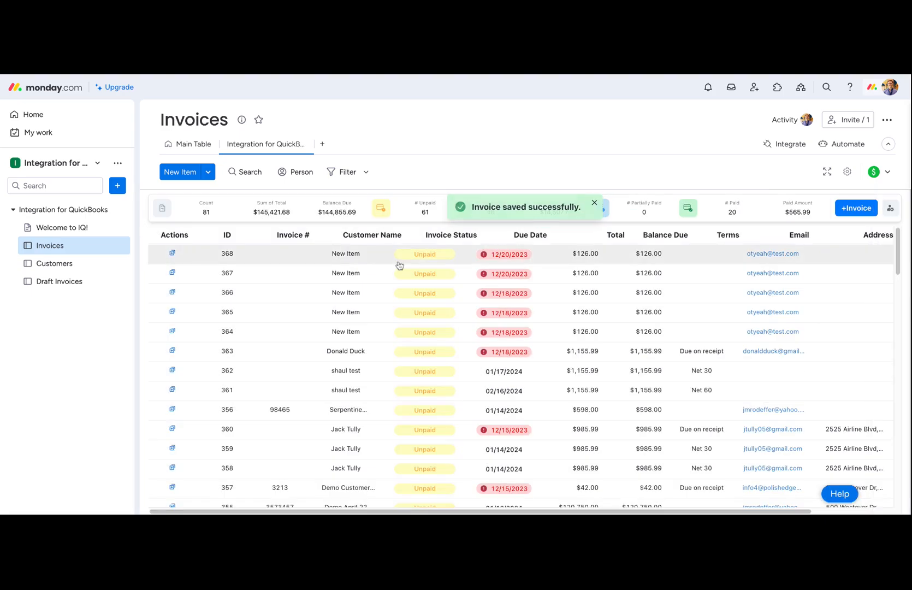
# Recheck the first invoice's details and look through the synced invoices and their columns in the Invoices board's main table.
pyautogui.click(305, 258)
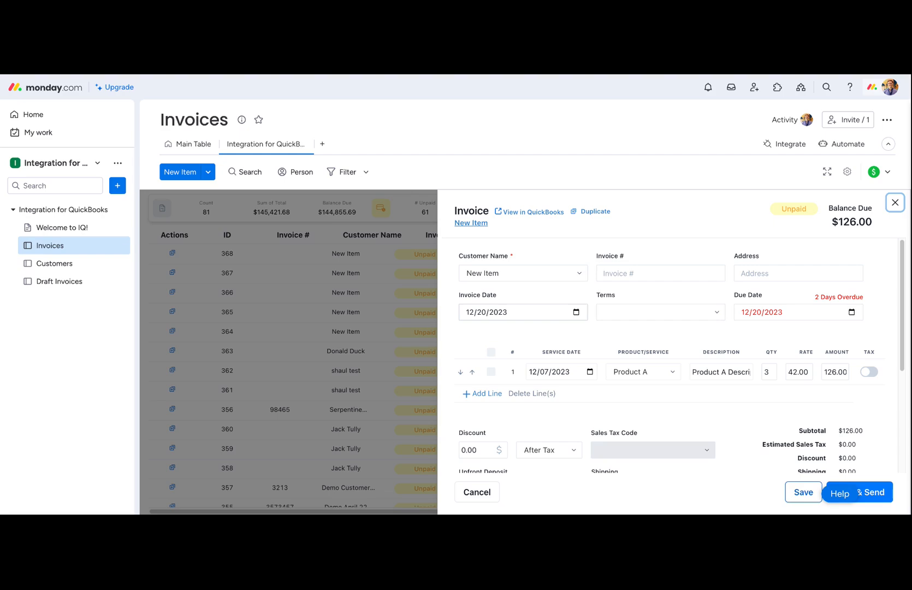
pyautogui.click(392, 313)
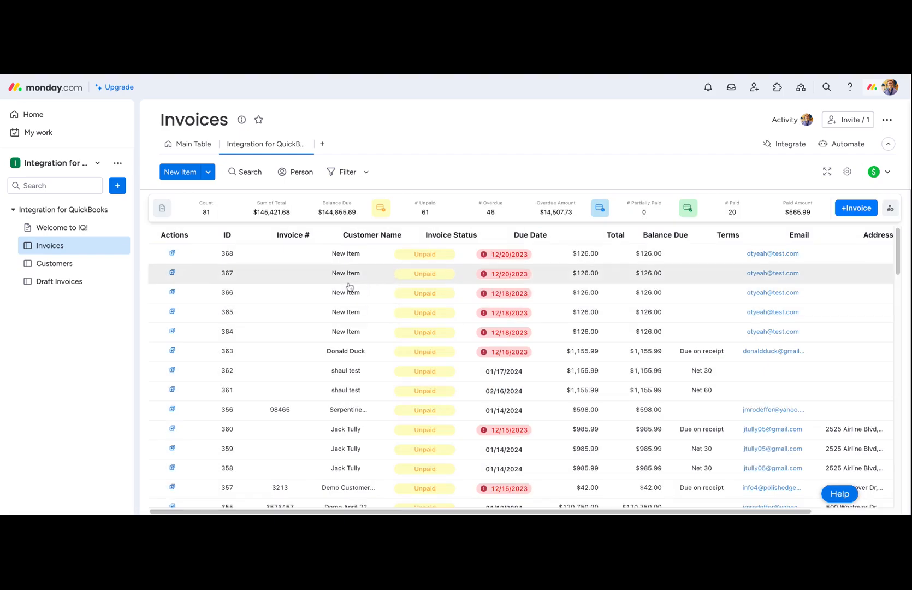
pyautogui.click(188, 145)
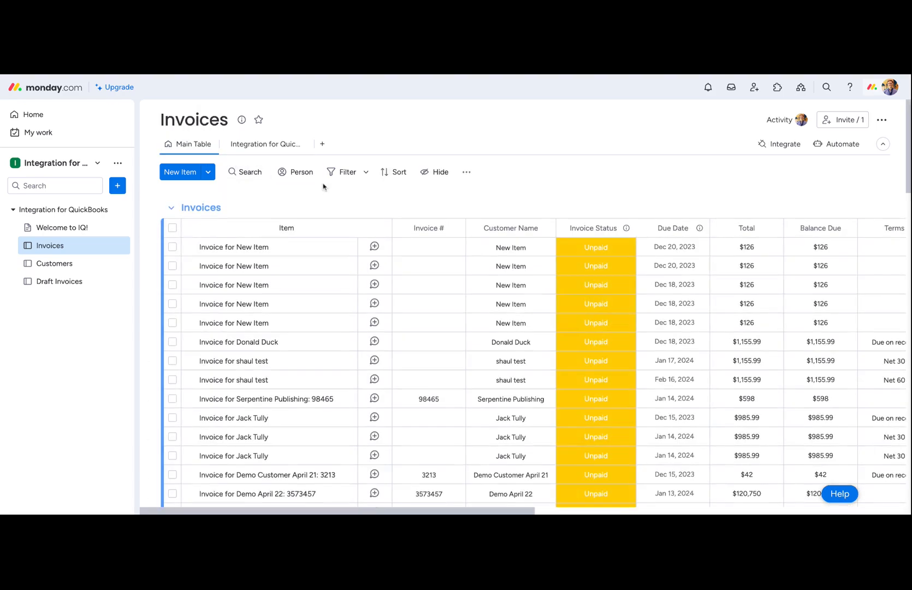
pyautogui.scroll(-1, 418, 328)
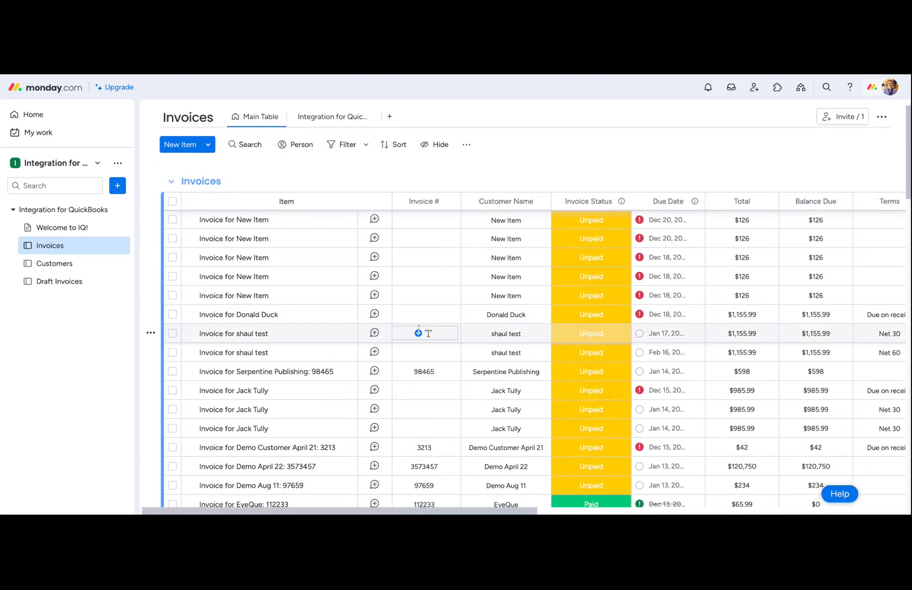
pyautogui.hscroll(10, 418, 328)
pyautogui.hscroll(4, 419, 340)
pyautogui.hscroll(-14, 418, 333)
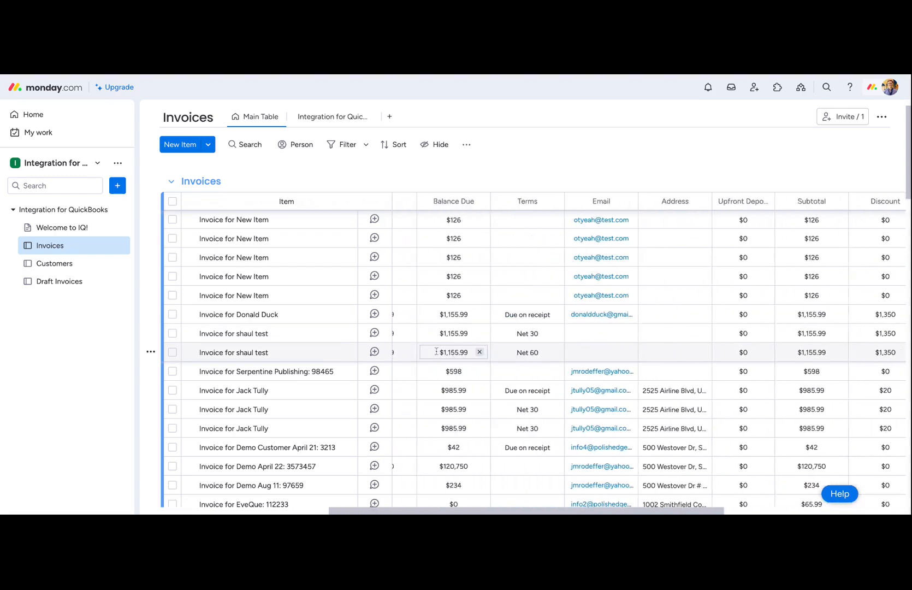
pyautogui.scroll(-1, 419, 355)
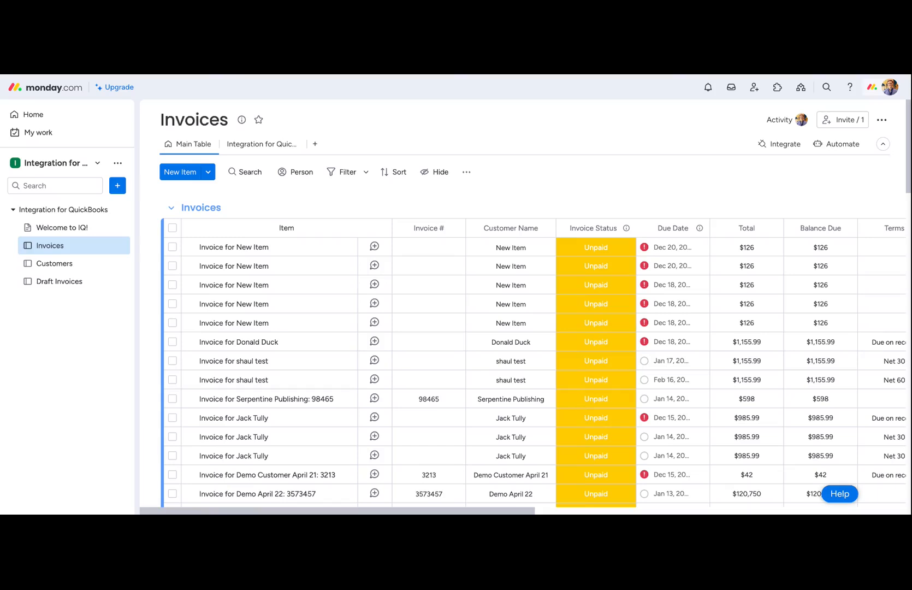
# Open the QuickBooks integration view of the Customers board and map the board to the Customer entity.
pyautogui.click(53, 266)
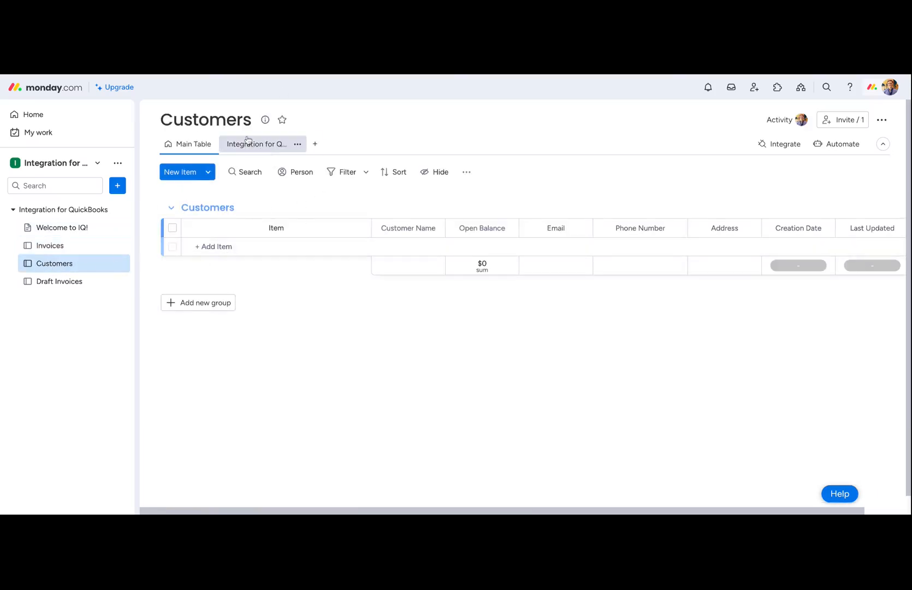
pyautogui.click(260, 151)
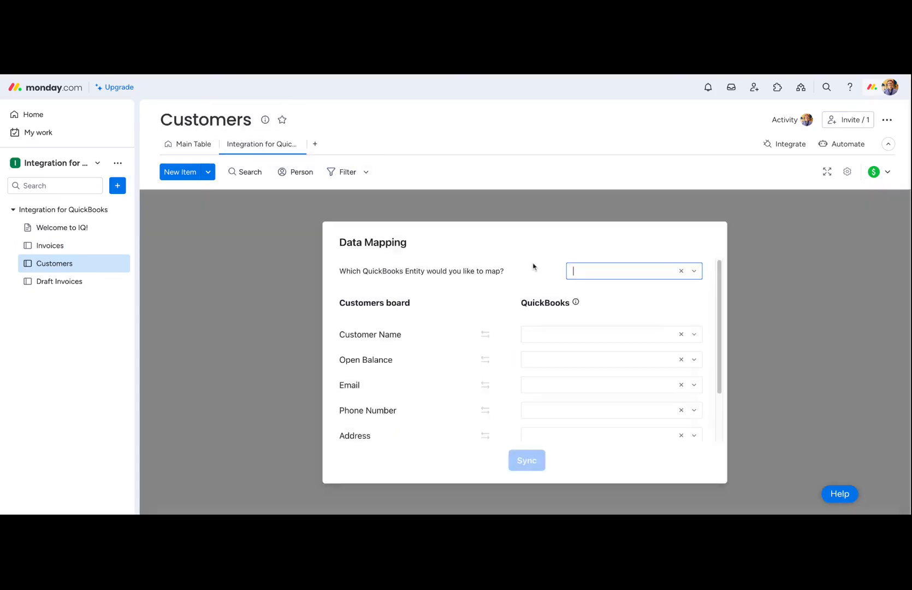
pyautogui.scroll(-1, 452, 277)
pyautogui.scroll(1, 453, 277)
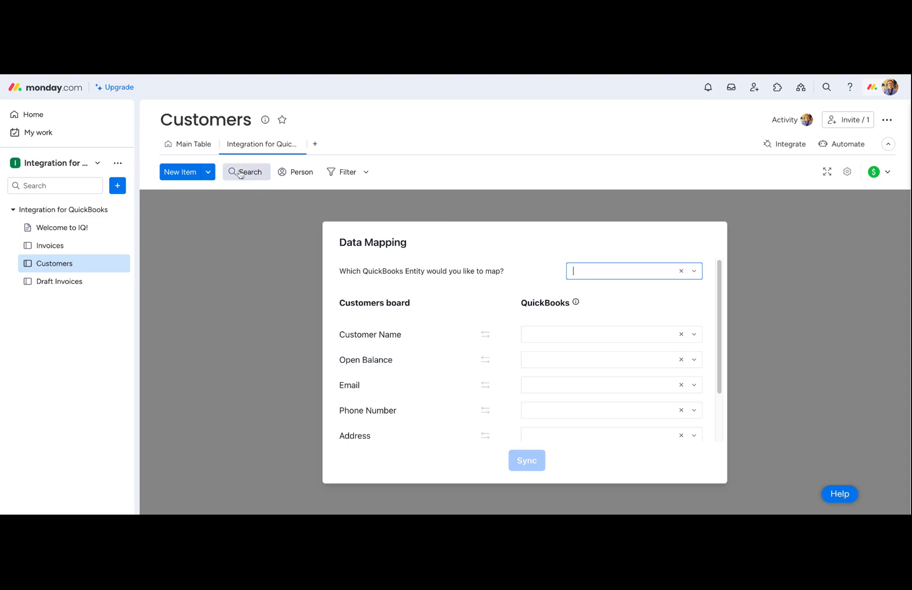
pyautogui.click(636, 273)
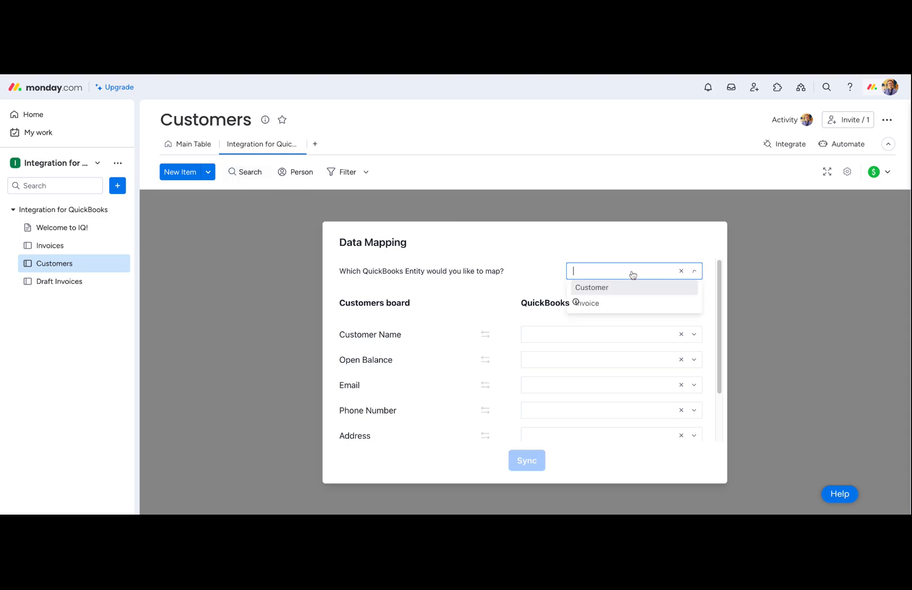
pyautogui.click(594, 296)
# Review the field mappings from Customer Name through Last Updated and sync the customers.
pyautogui.scroll(-1, 484, 296)
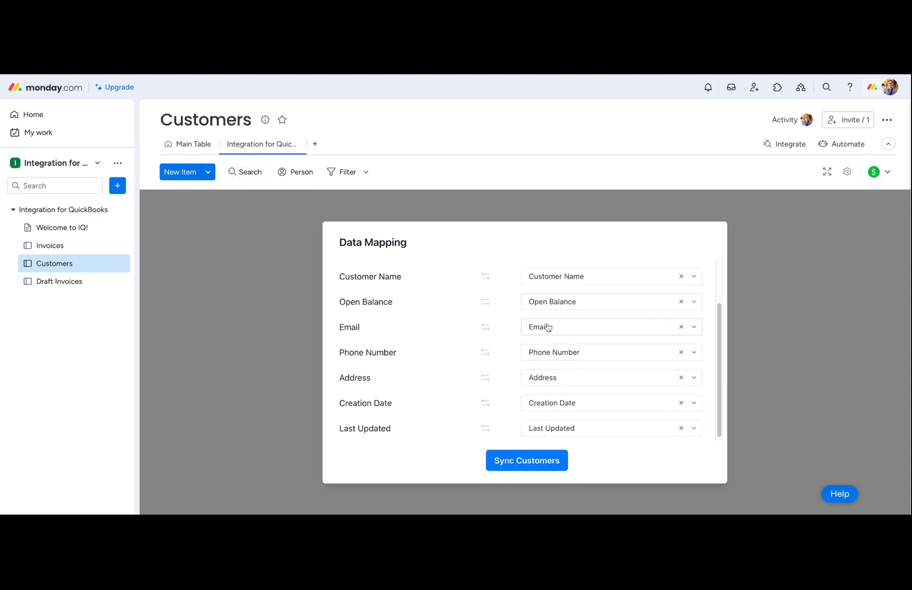
pyautogui.scroll(-1, 548, 327)
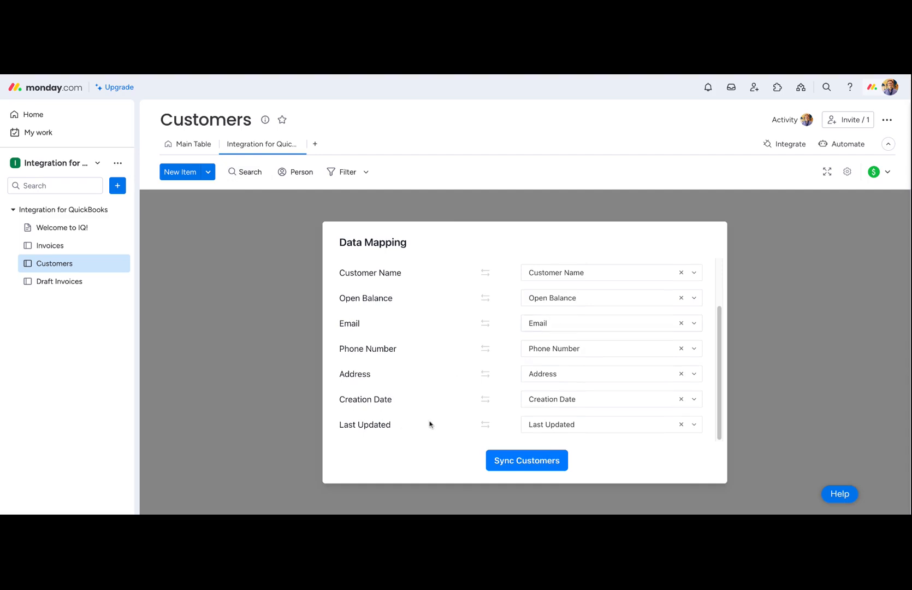
pyautogui.click(525, 463)
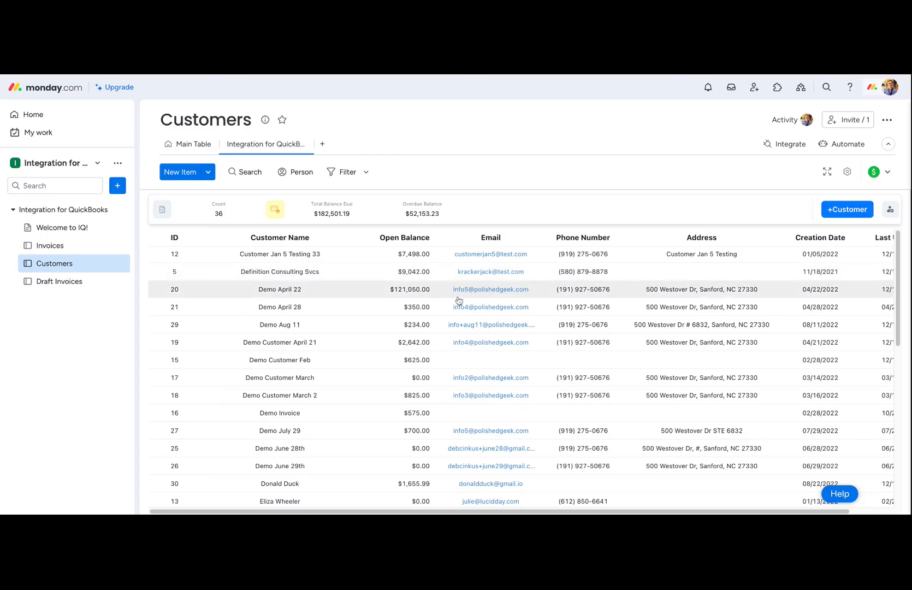
# Look through the full list of synced customers, including the Creation Date and Last Updated columns.
pyautogui.scroll(-5, 467, 327)
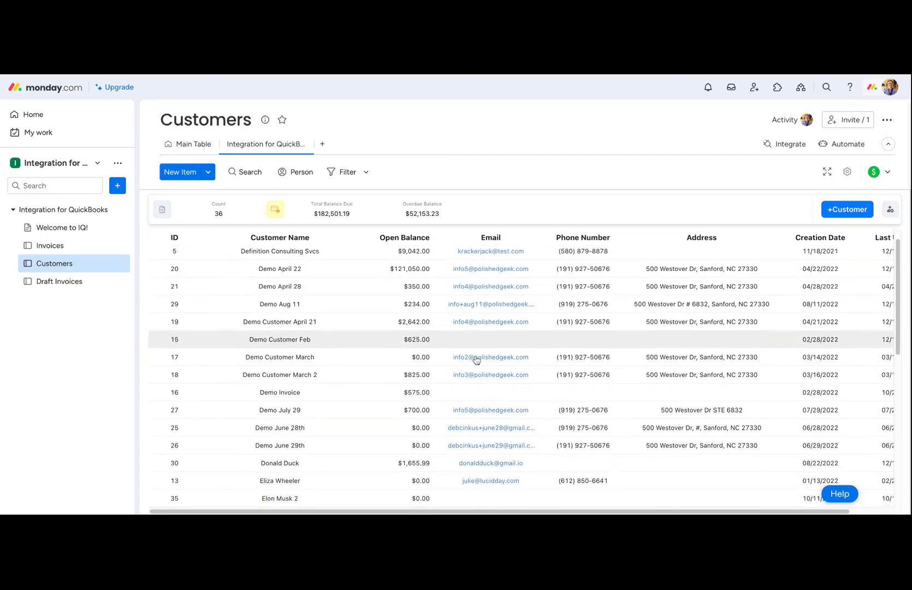
pyautogui.scroll(-8, 476, 359)
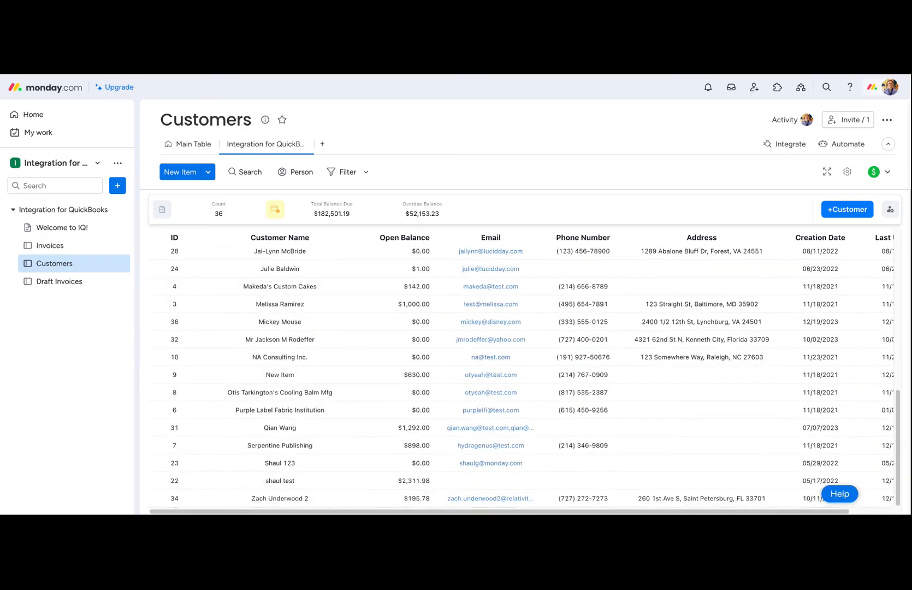
pyautogui.scroll(12, 476, 360)
pyautogui.hscroll(2, 467, 355)
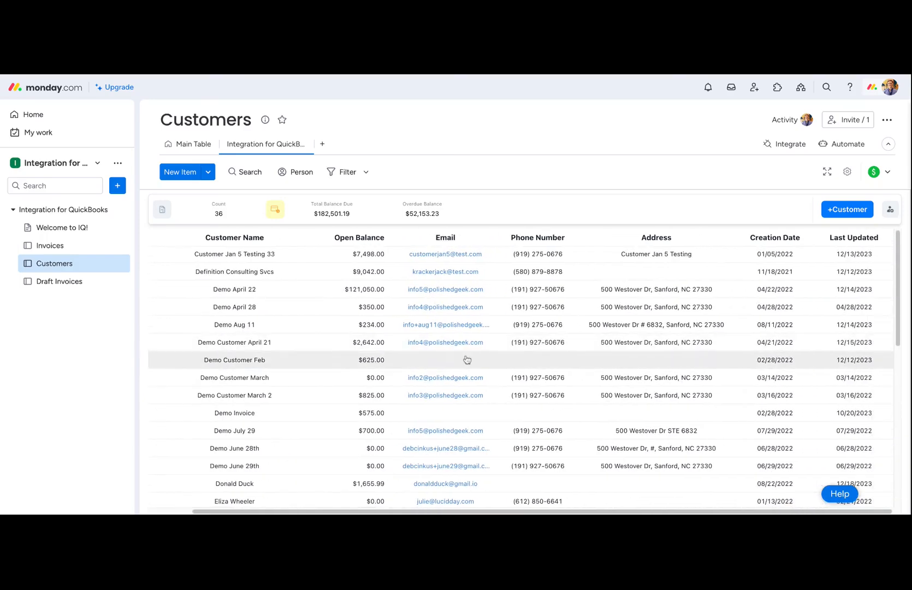
# Open the first customer's record and examine its contact fields and invoice history.
pyautogui.click(326, 257)
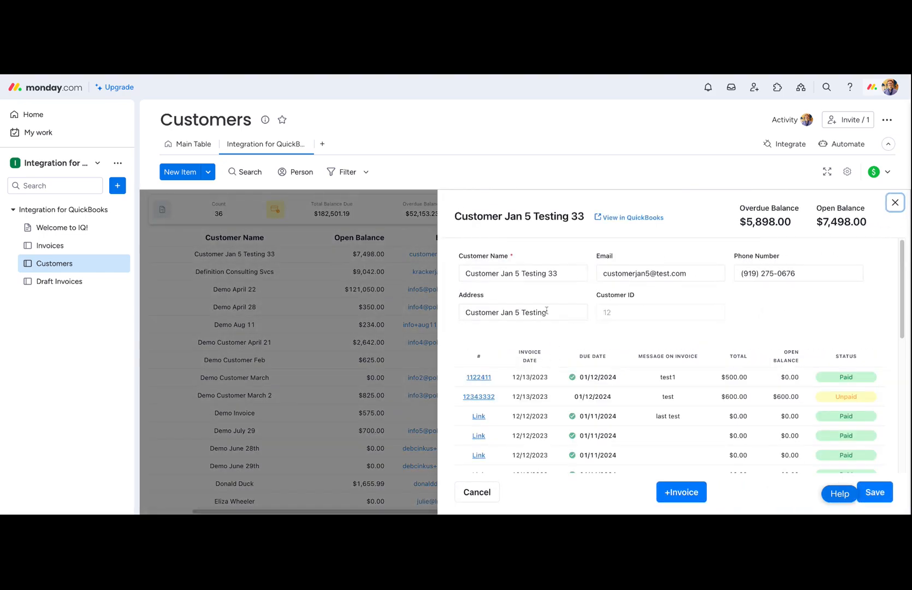
pyautogui.scroll(-3, 620, 329)
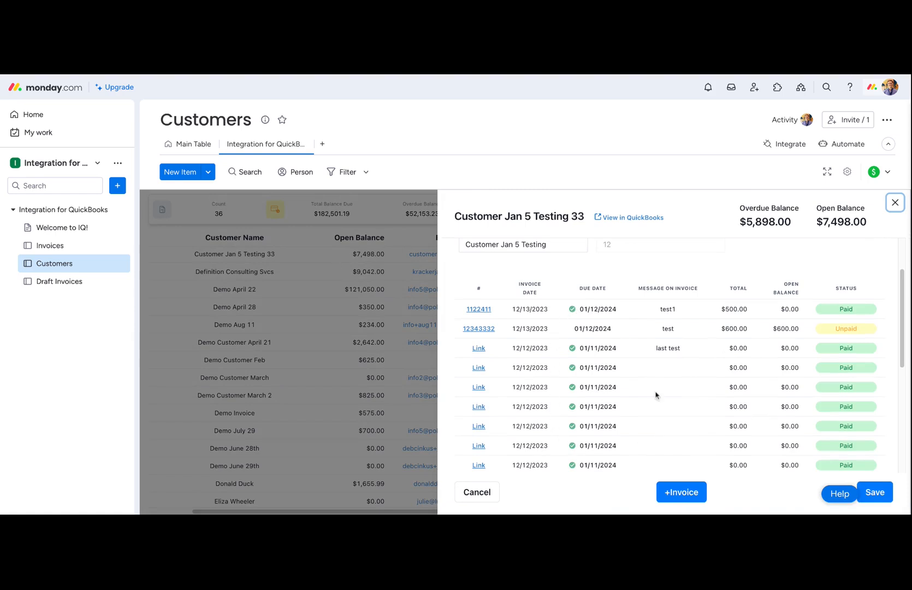
pyautogui.scroll(-5, 581, 356)
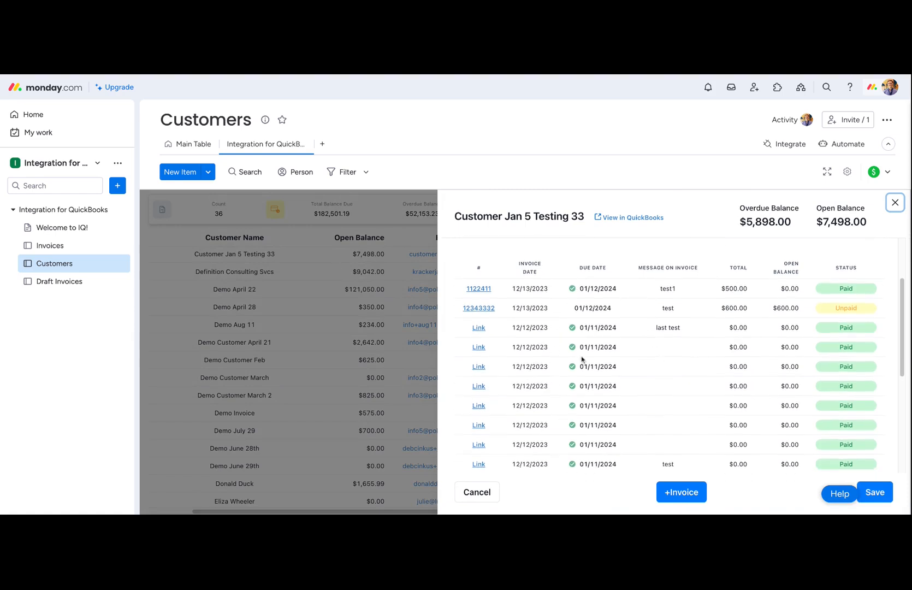
pyautogui.scroll(8, 581, 356)
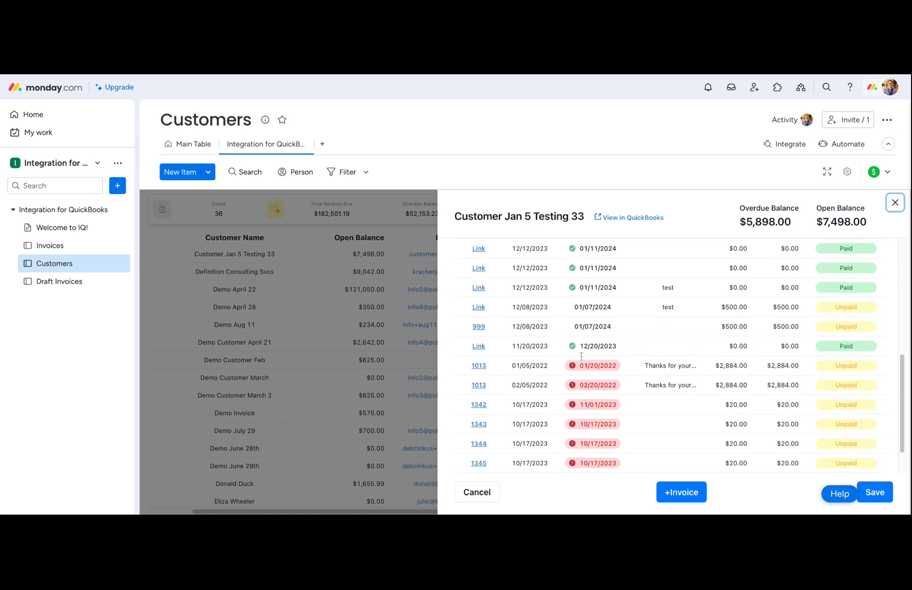
# View the new invoice form from the customer's record without saving it, look over the customer's invoices, and close the record.
pyautogui.click(686, 492)
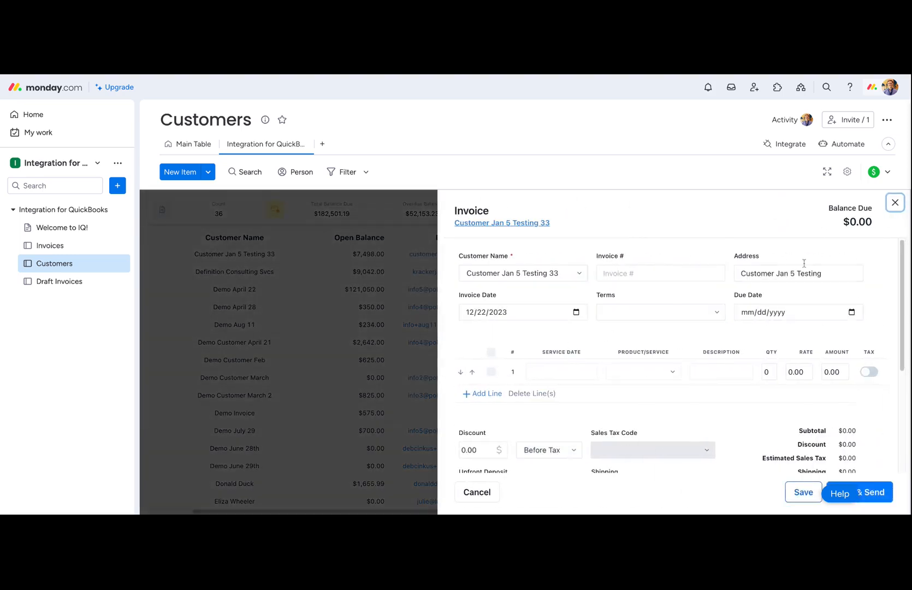
pyautogui.click(895, 202)
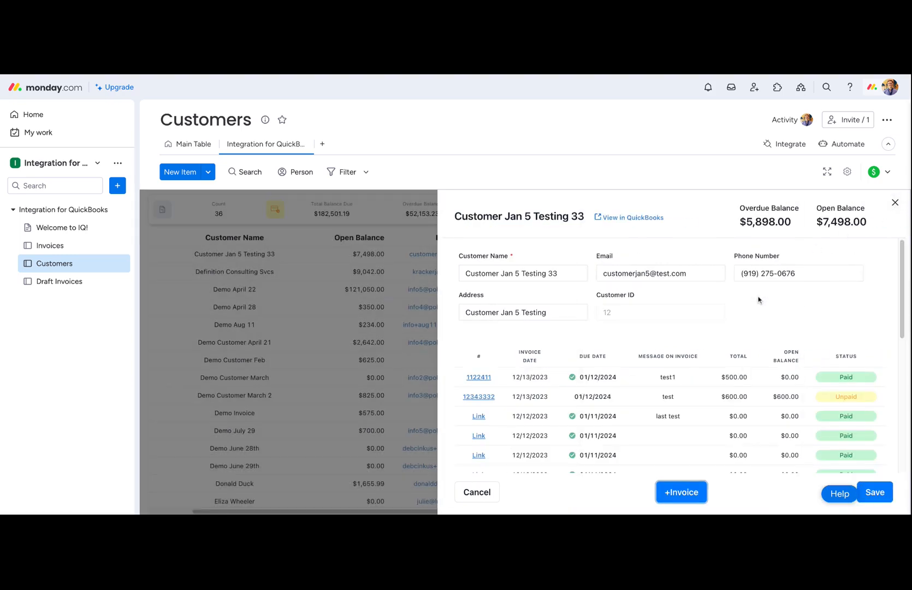
pyautogui.scroll(-1, 666, 392)
pyautogui.scroll(-1, 666, 392)
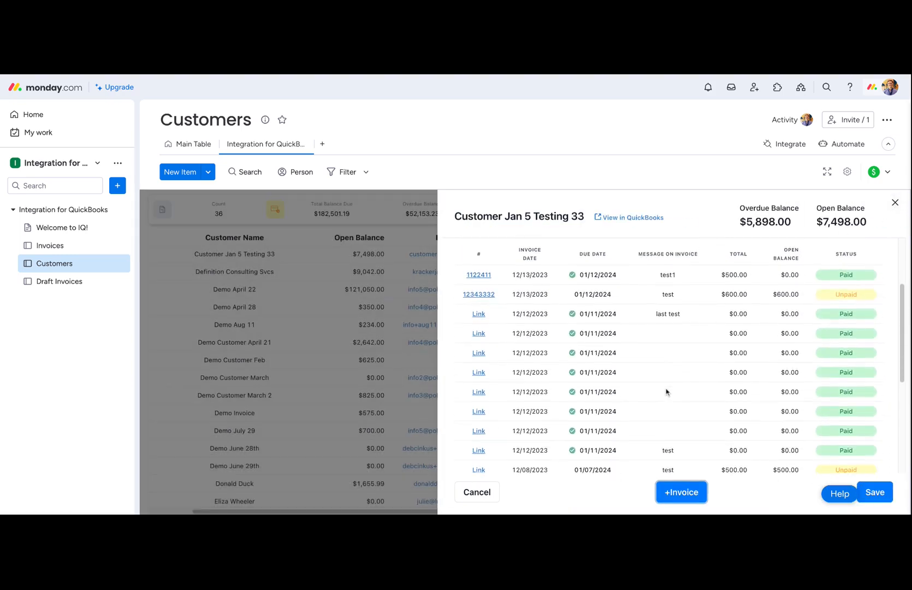
pyautogui.scroll(2, 666, 391)
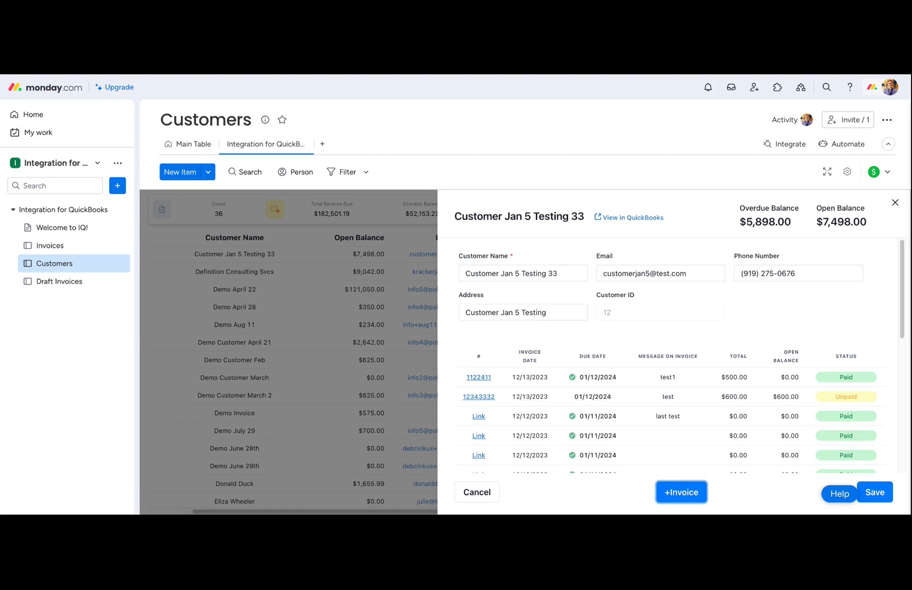
pyautogui.click(323, 297)
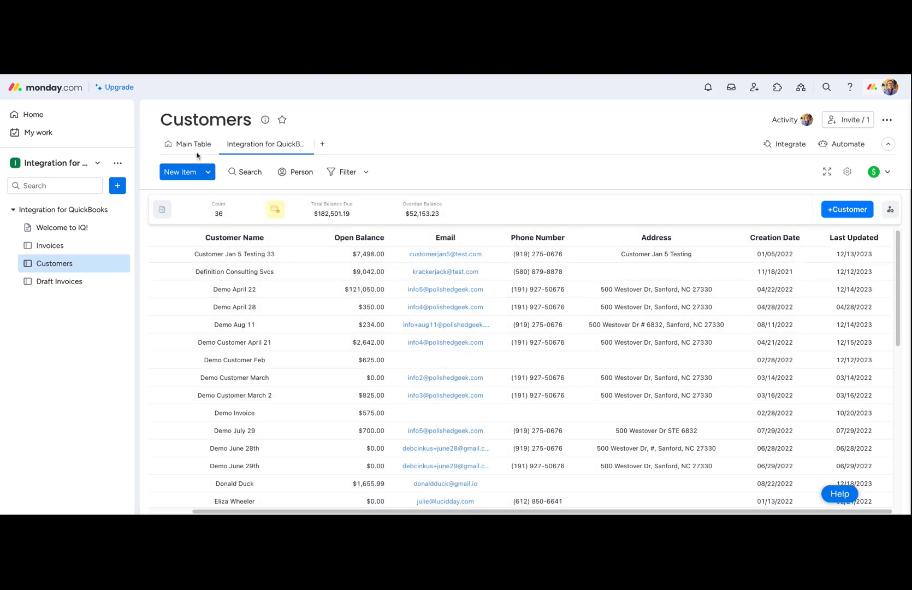
# Look through the synced customer items in the Customers board's main table.
pyautogui.click(193, 150)
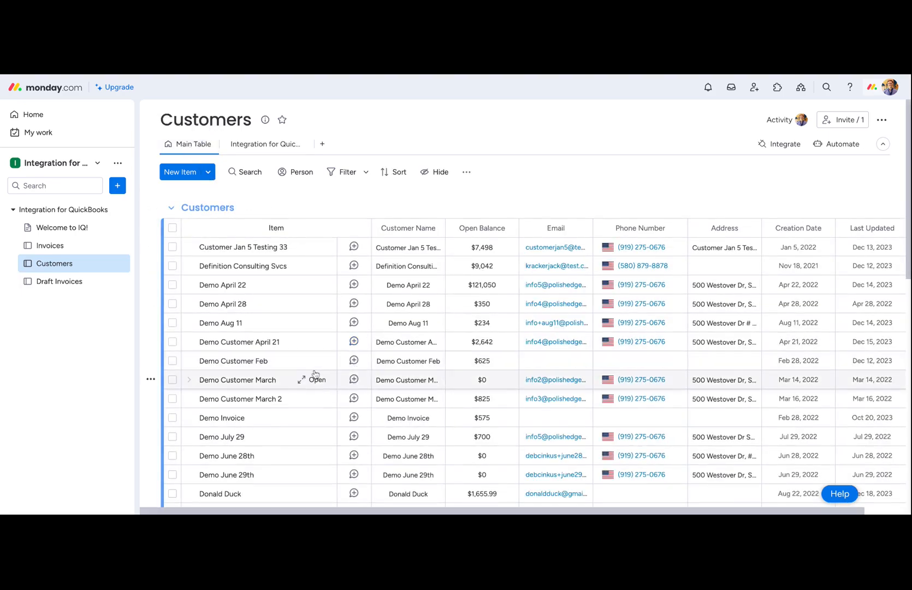
pyautogui.scroll(-2, 315, 375)
pyautogui.scroll(-2, 315, 374)
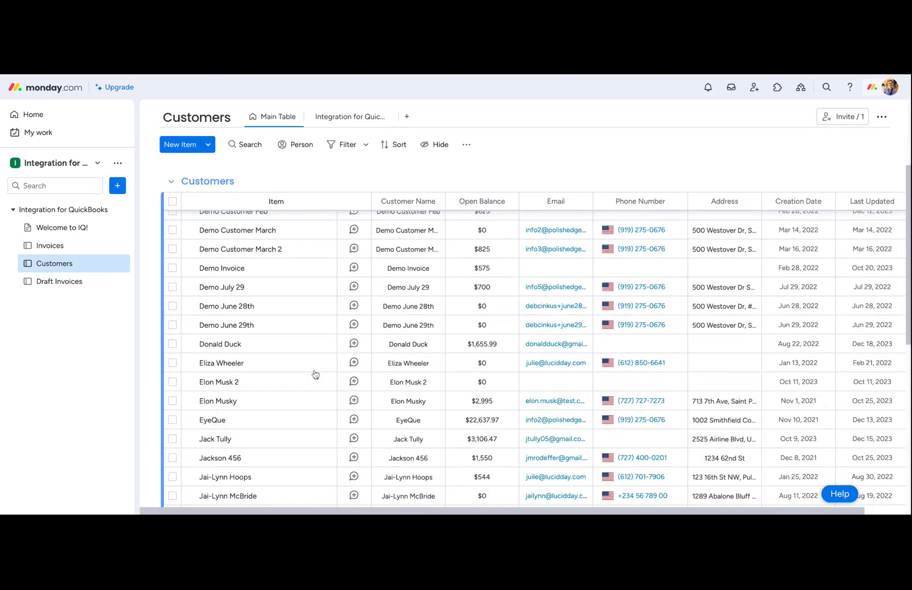
# Review the customer rows in the Customers board's main table across the columns from Customer Name to Last Updated.
pyautogui.scroll(3, 315, 374)
pyautogui.scroll(-1, 388, 368)
pyautogui.hscroll(1, 388, 369)
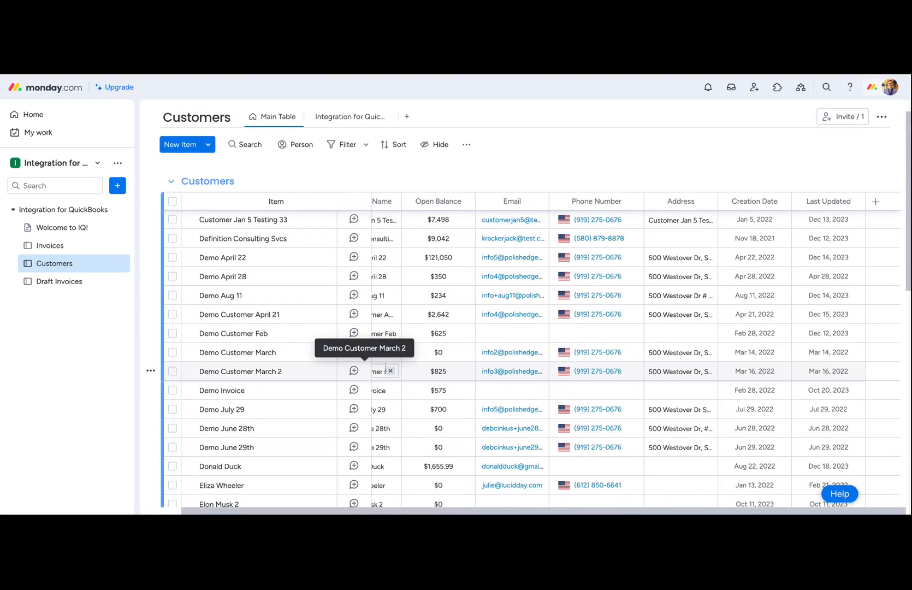
pyautogui.hscroll(-1, 382, 367)
pyautogui.scroll(-4, 476, 388)
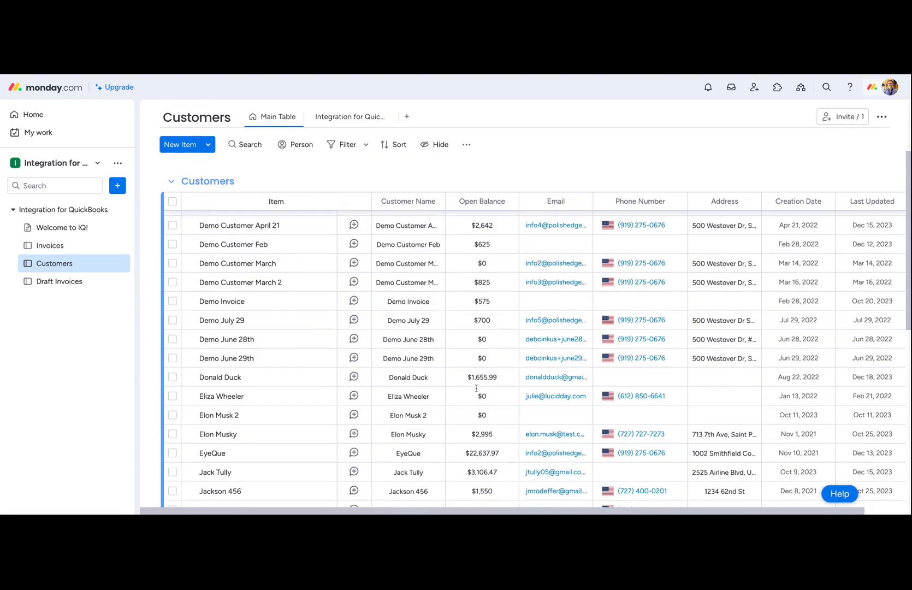
pyautogui.scroll(-3, 476, 388)
pyautogui.scroll(5, 453, 330)
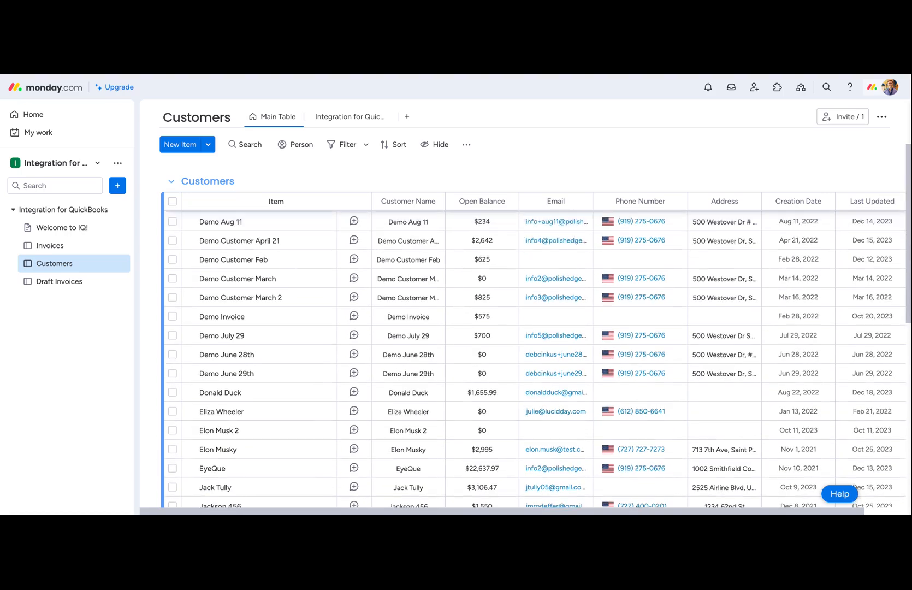
pyautogui.scroll(3, 453, 330)
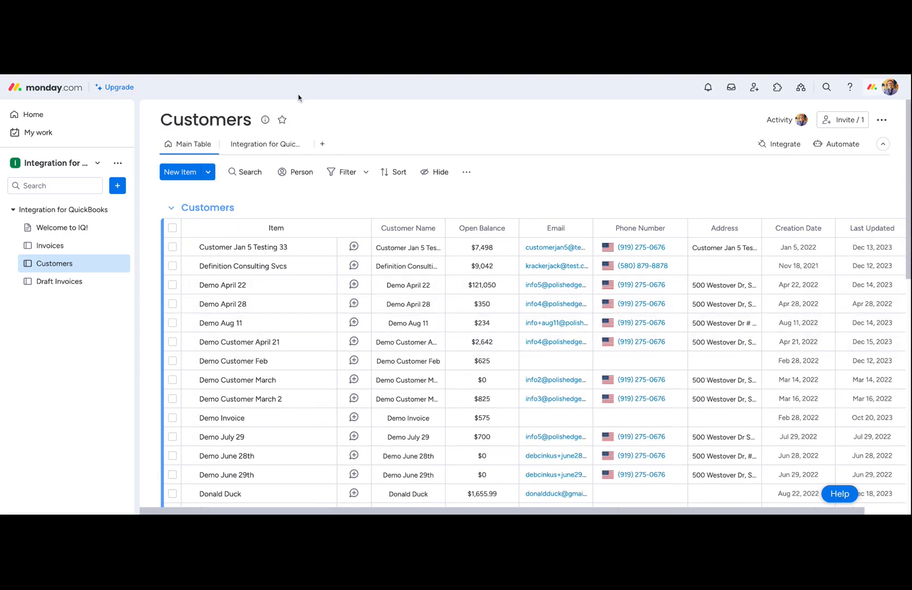
# Open the Draft Invoices board, expand its draft item, and examine the invoice columns and the product subitem columns.
pyautogui.click(59, 282)
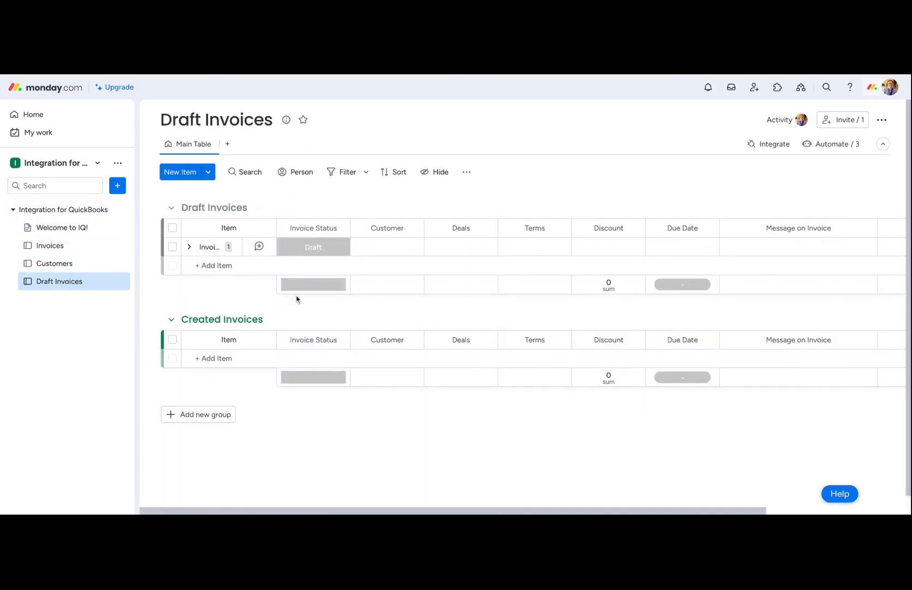
pyautogui.click(189, 247)
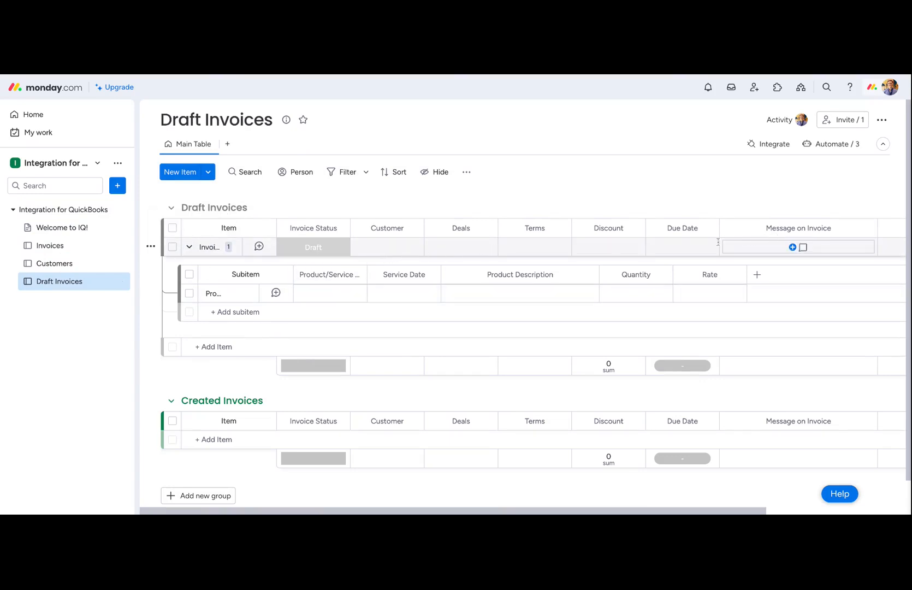
pyautogui.hscroll(3, 502, 247)
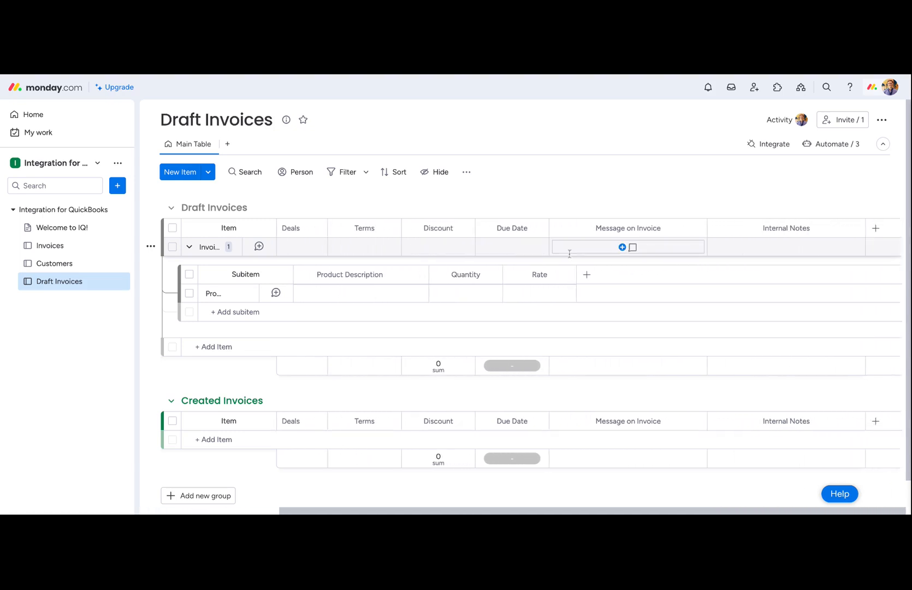
pyautogui.hscroll(-3, 391, 258)
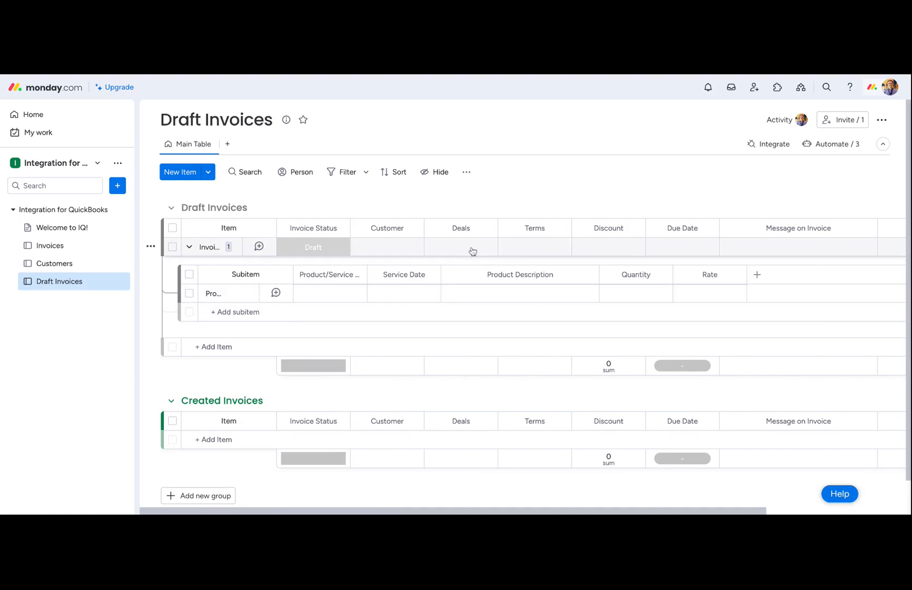
# In the Invoices board's Invoice AutoCreate Configuration, set the trigger to Draft Invoices' Invoice Status changing to Click to Generate.
pyautogui.click(54, 250)
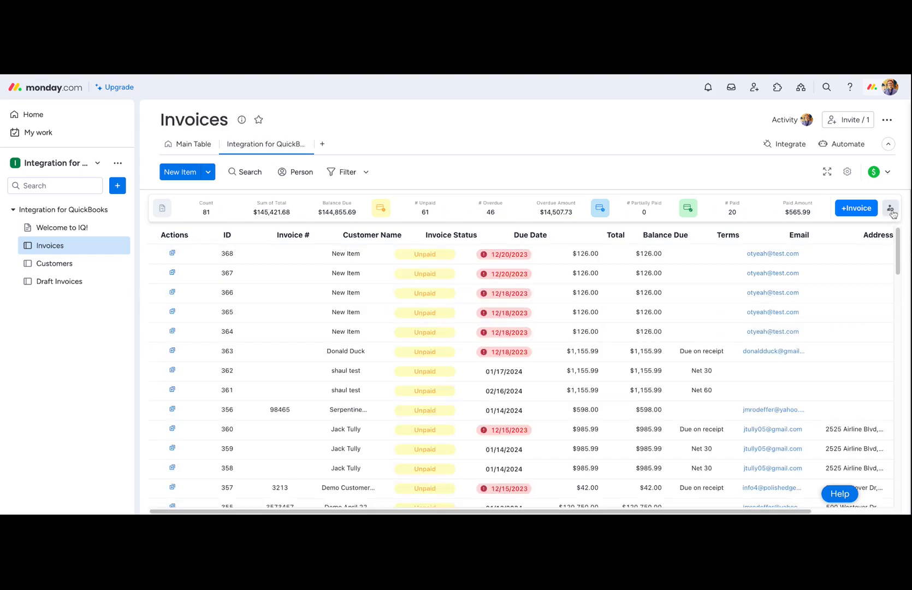
pyautogui.click(891, 211)
pyautogui.click(826, 254)
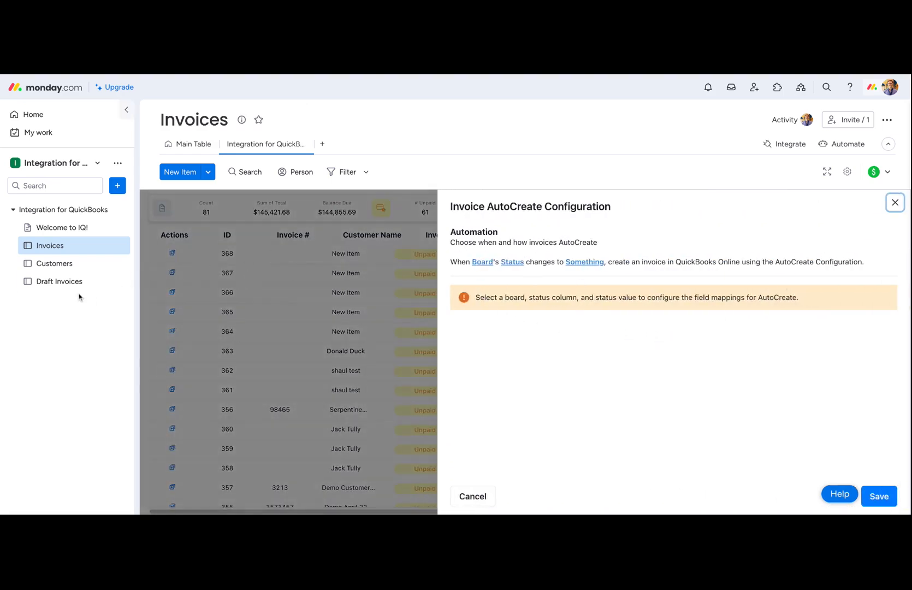
pyautogui.click(483, 262)
pyautogui.click(508, 285)
pyautogui.click(536, 268)
pyautogui.click(555, 288)
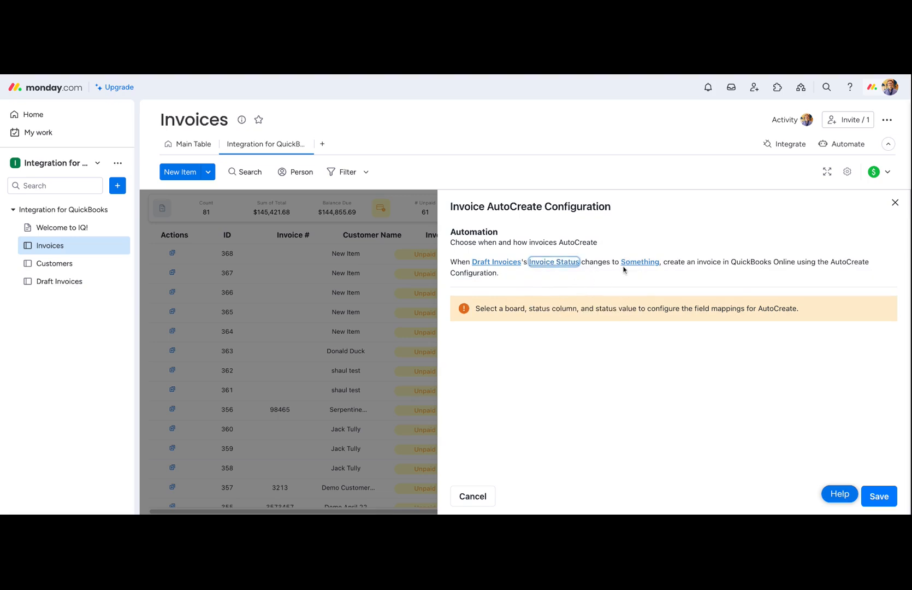
pyautogui.click(642, 262)
pyautogui.click(673, 318)
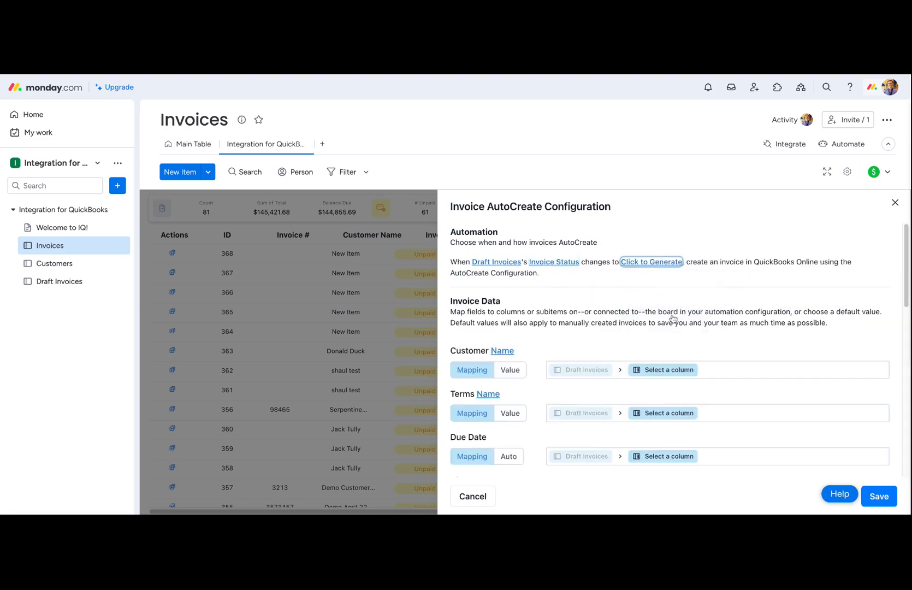
# Look through the AutoCreate field mappings for invoice data and product/service line items.
pyautogui.scroll(-2, 530, 316)
pyautogui.scroll(-3, 530, 315)
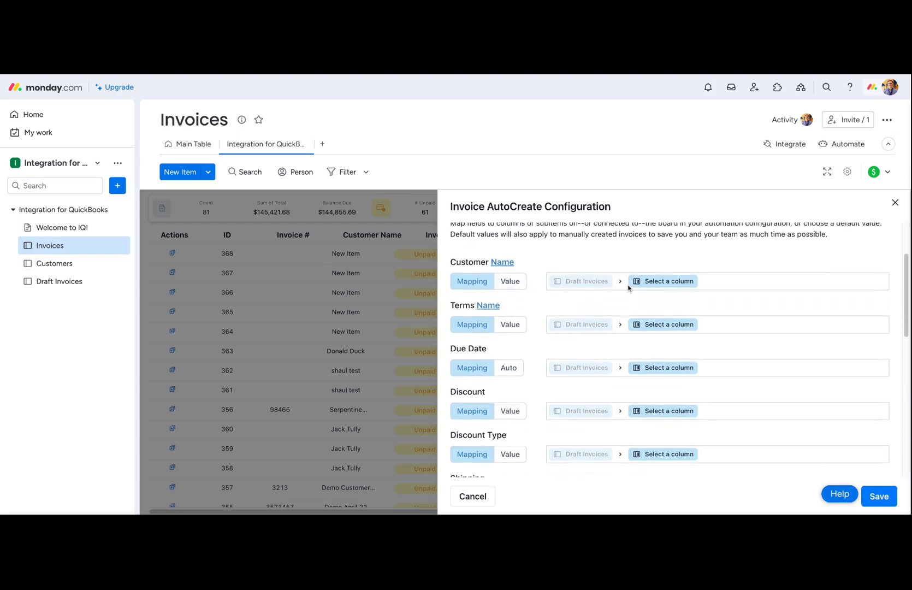
pyautogui.scroll(-1, 582, 338)
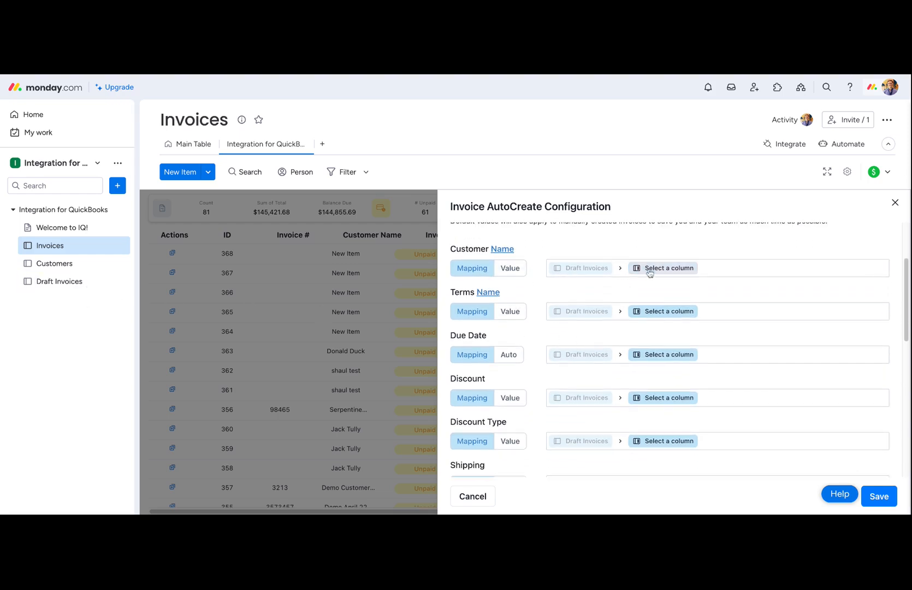
pyautogui.scroll(-1, 680, 439)
pyautogui.scroll(-6, 655, 422)
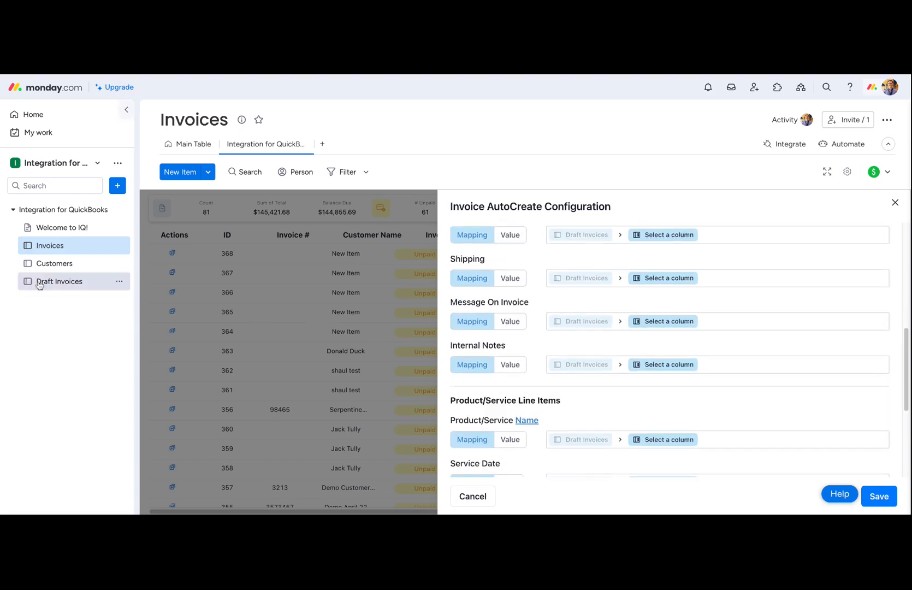
pyautogui.scroll(9, 533, 349)
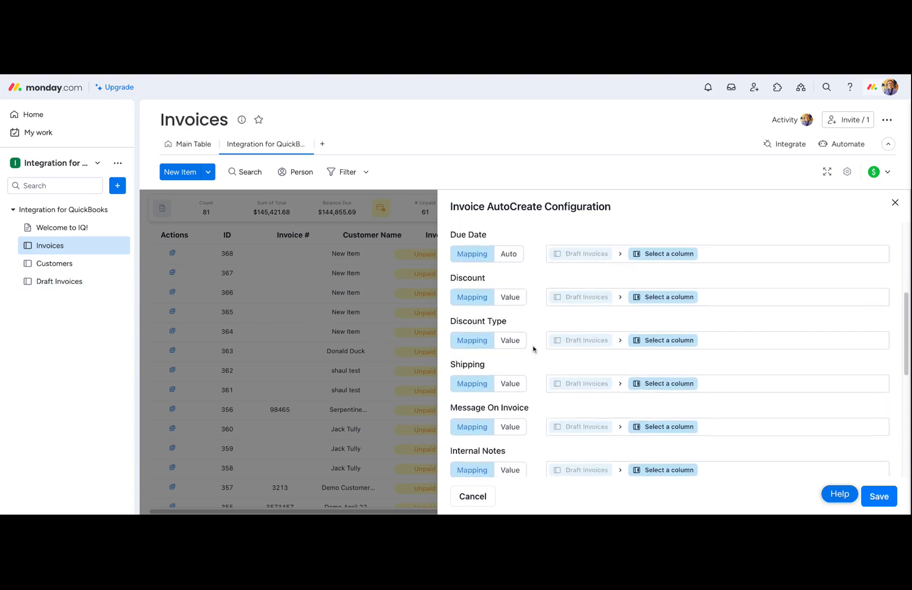
pyautogui.scroll(-1, 680, 350)
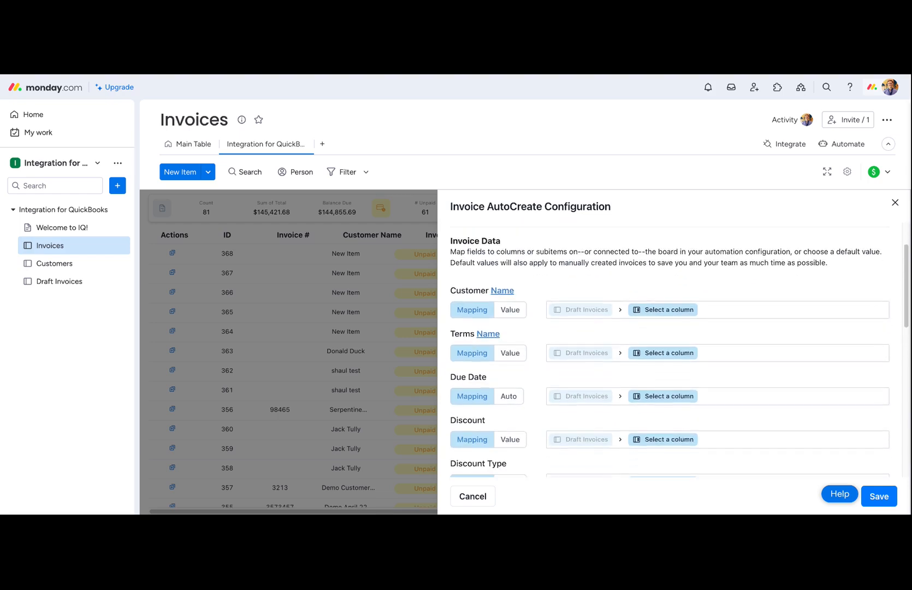
pyautogui.scroll(-1, 680, 349)
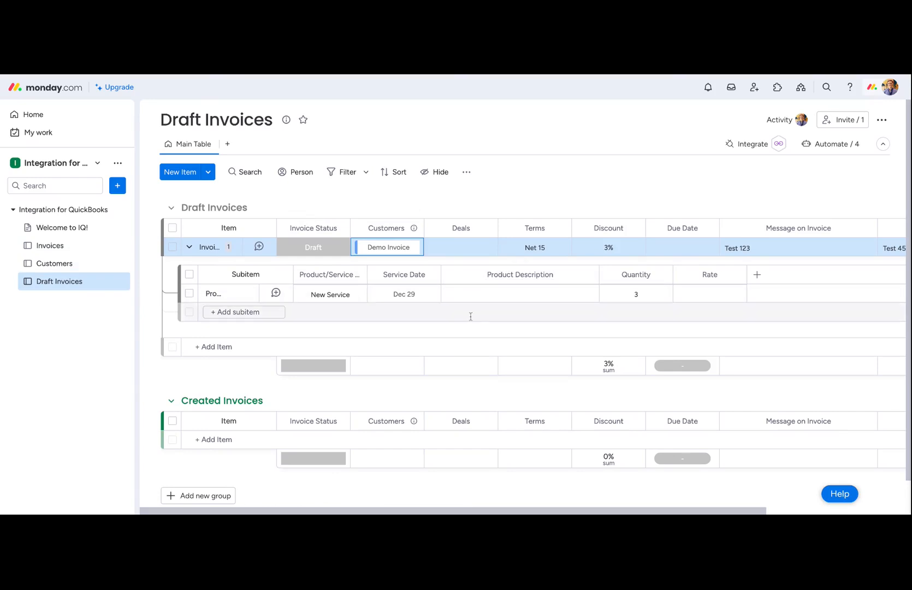
# Check the filled-in draft invoice for Demo Invoice and set its Invoice Status to Click to Generate.
pyautogui.scroll(-1, 470, 317)
pyautogui.scroll(1, 470, 319)
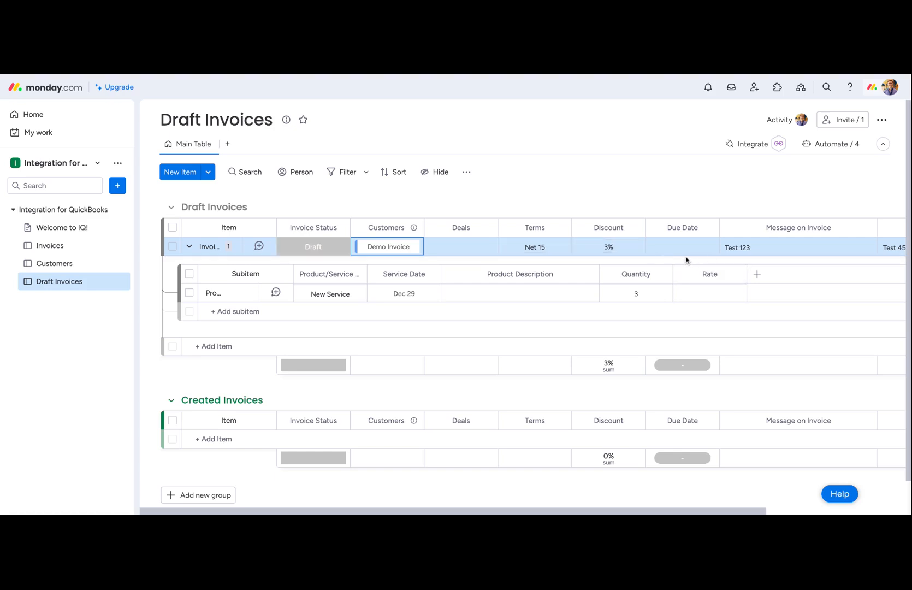
pyautogui.hscroll(3, 686, 264)
pyautogui.hscroll(-3, 662, 265)
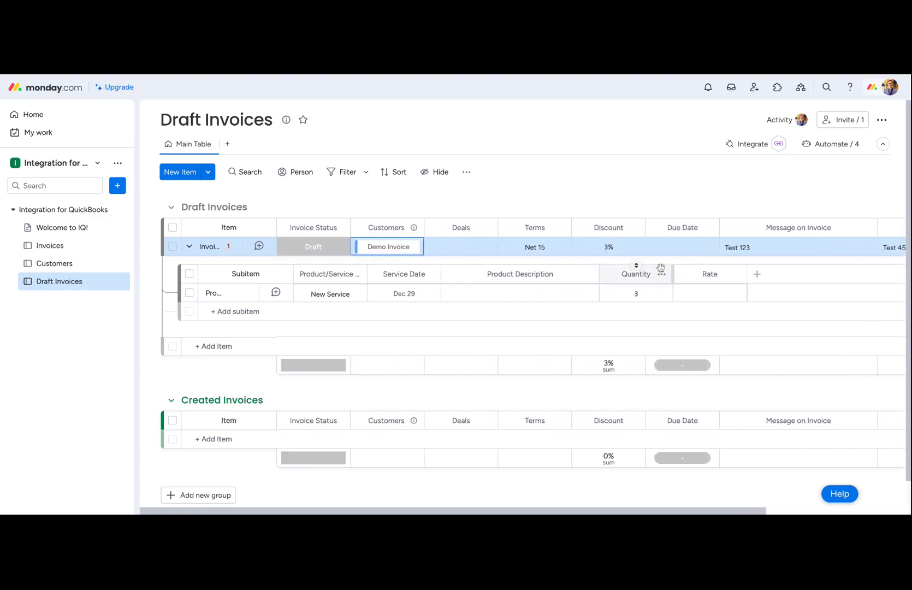
pyautogui.click(319, 247)
pyautogui.click(331, 301)
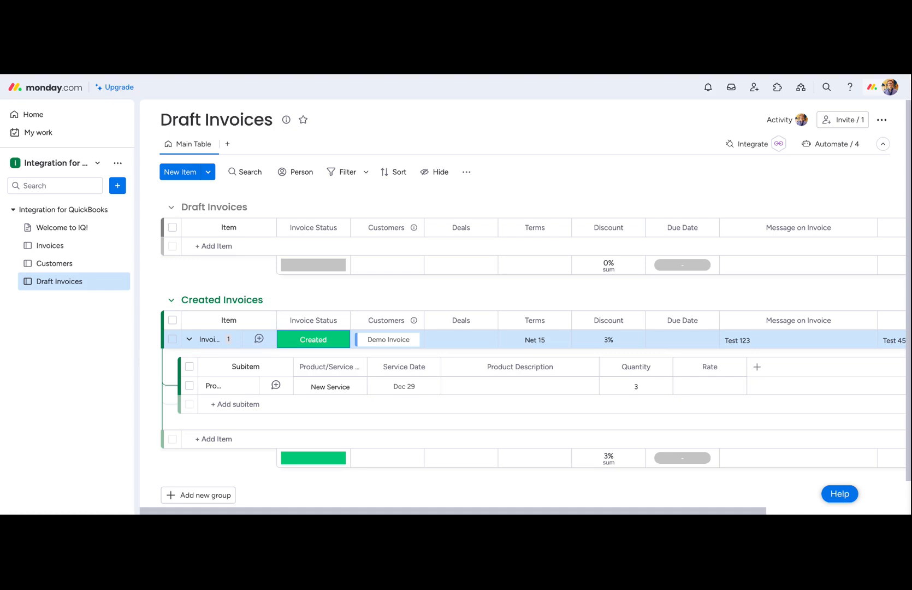
# Open the newest Demo Invoice entry on the Invoices board, examine its terms, line item, shipping and messages, and close it without saving.
pyautogui.click(69, 252)
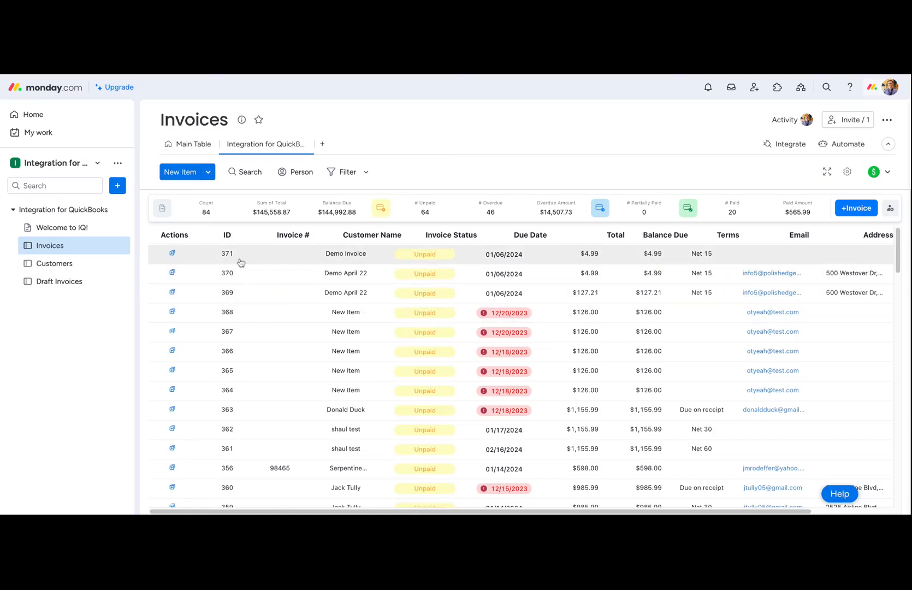
pyautogui.click(285, 260)
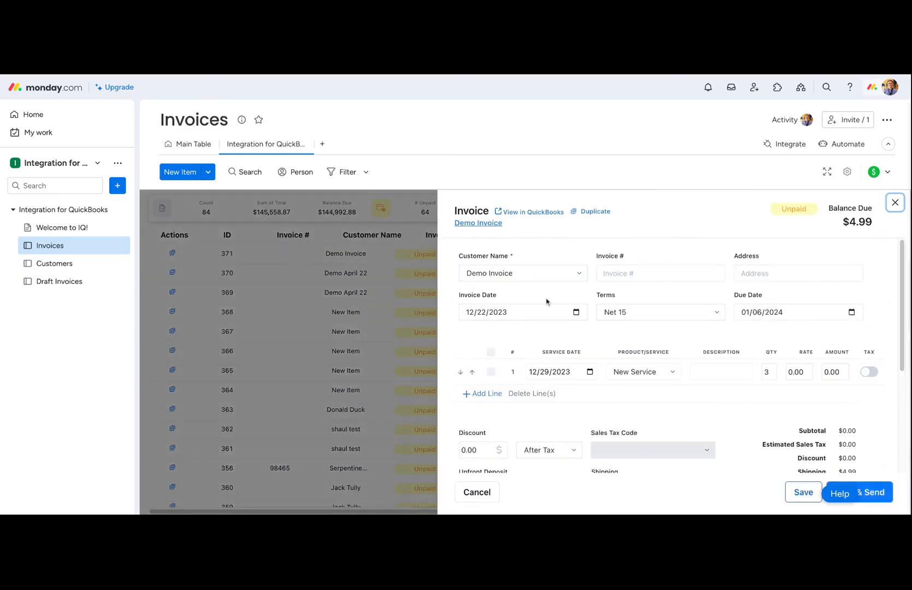
pyautogui.scroll(-1, 546, 303)
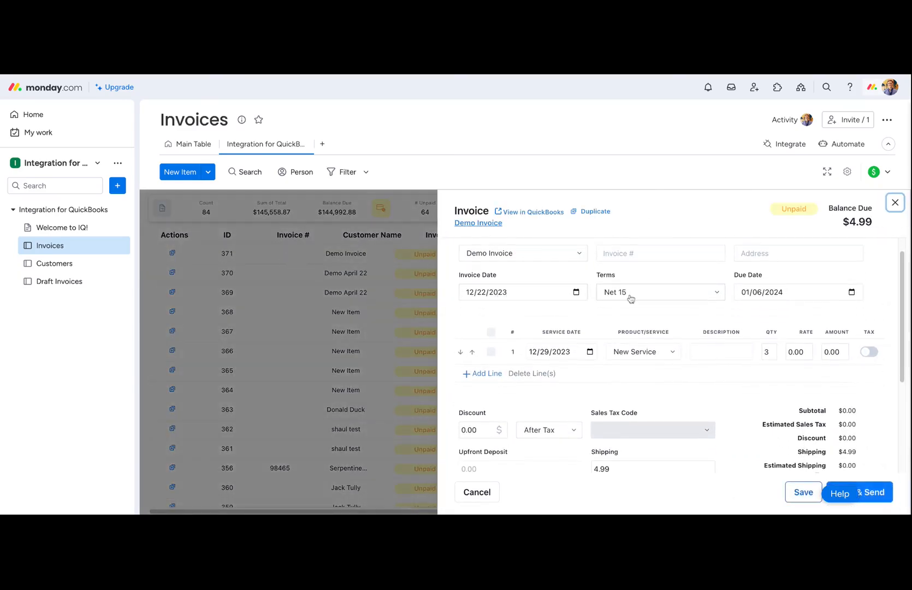
pyautogui.scroll(-2, 630, 298)
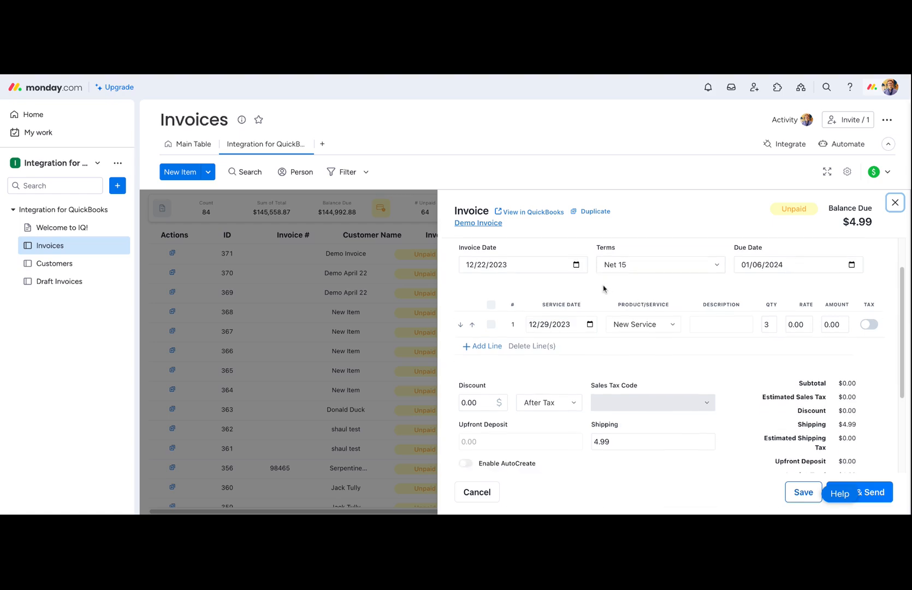
pyautogui.scroll(-1, 598, 294)
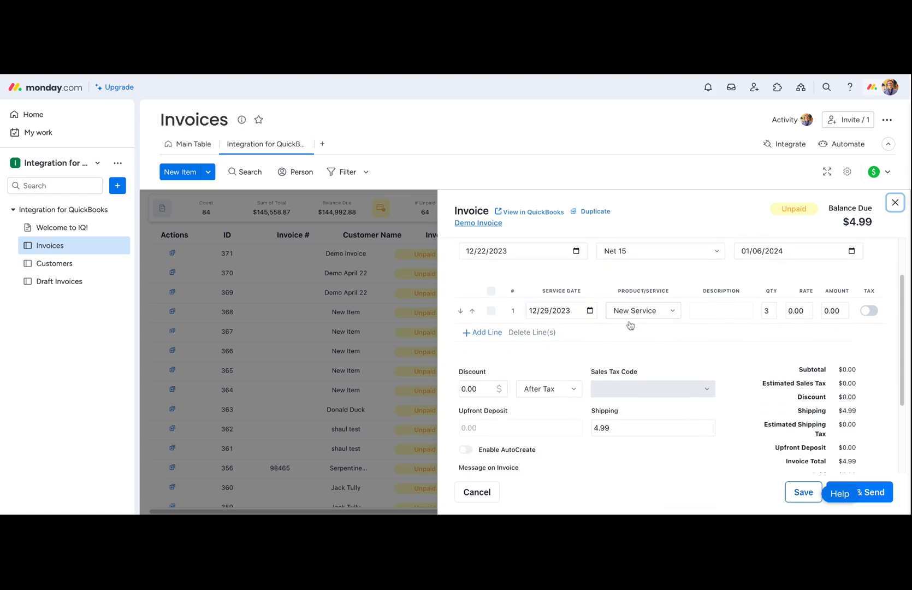
pyautogui.scroll(-2, 756, 307)
pyautogui.scroll(-2, 756, 328)
pyautogui.scroll(-3, 753, 335)
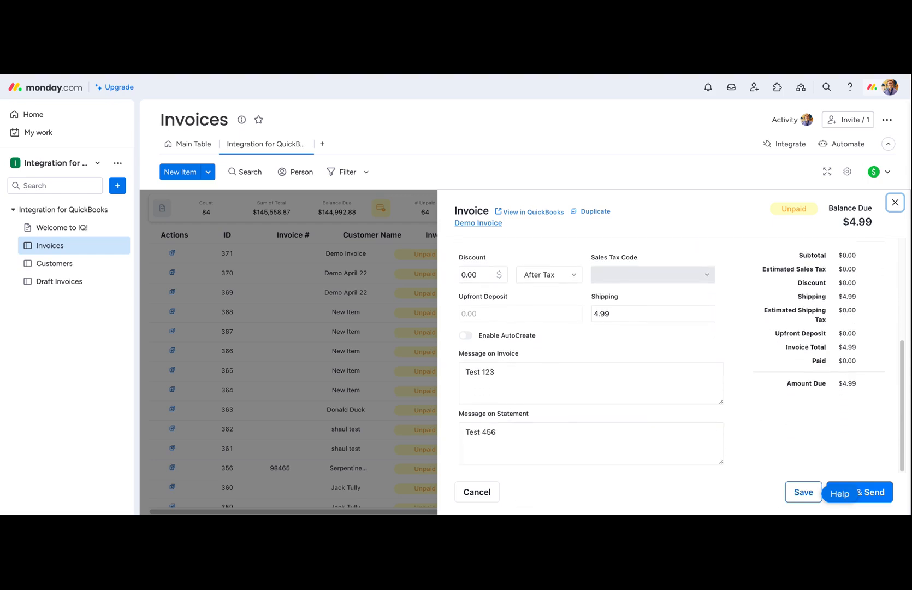
pyautogui.scroll(8, 677, 355)
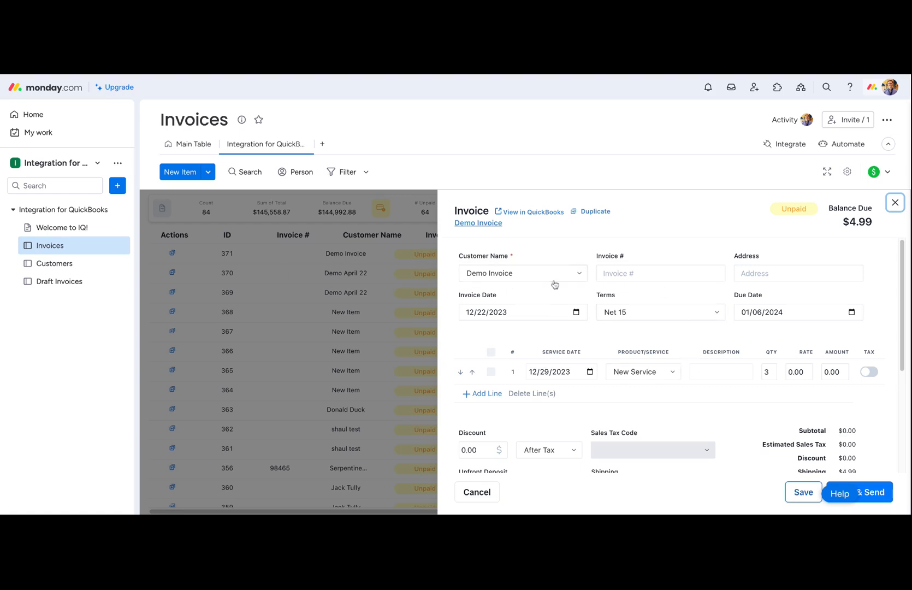
pyautogui.click(363, 312)
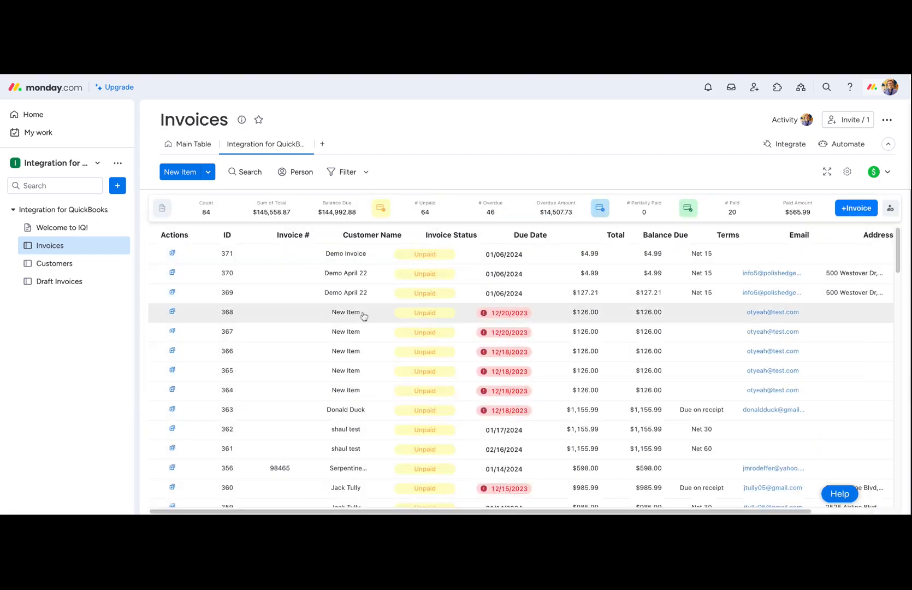